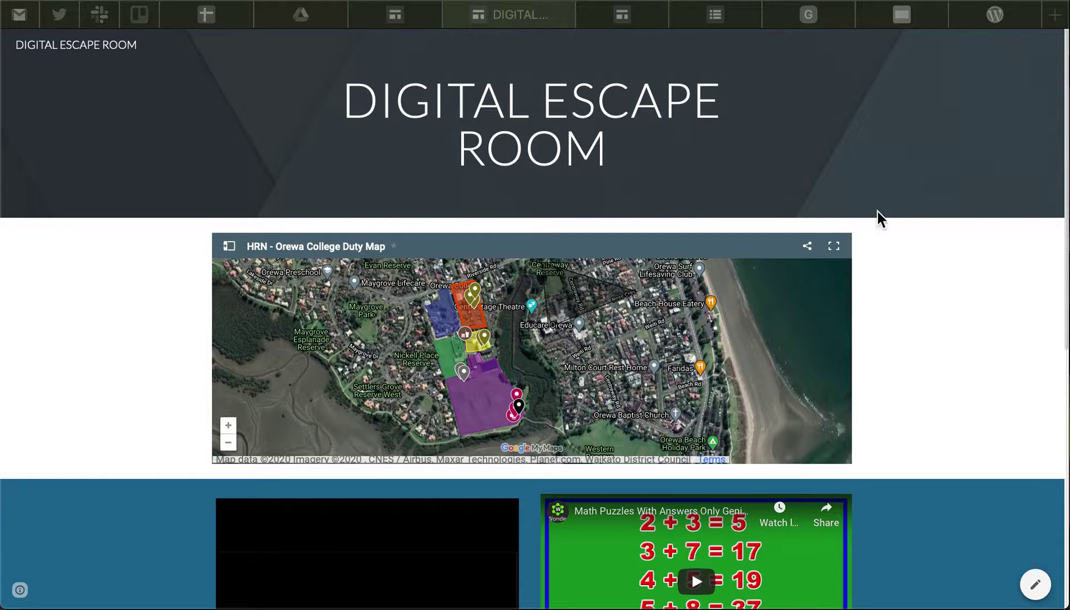
From Drive's New > More menu, create a Google Sites site and view its untitled editor.
click(326, 22)
click(113, 159)
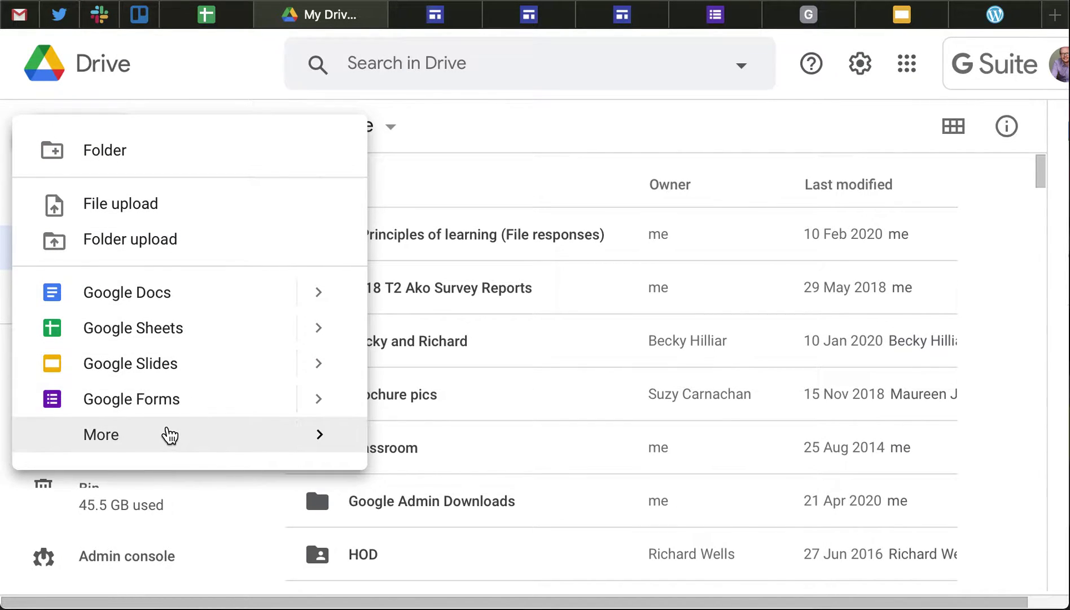
mouse_move(167, 434)
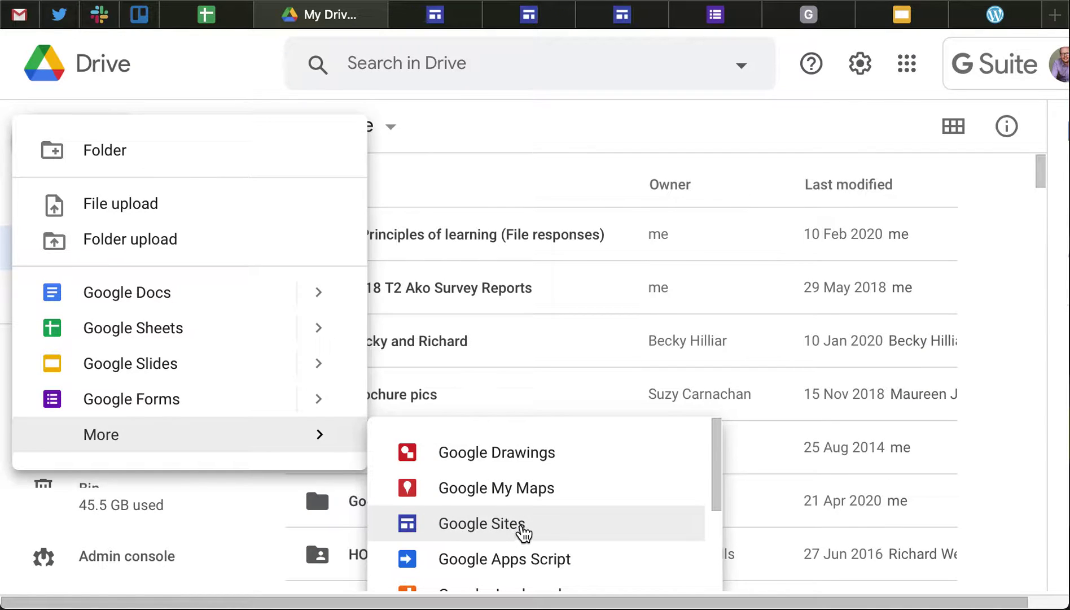
click(524, 534)
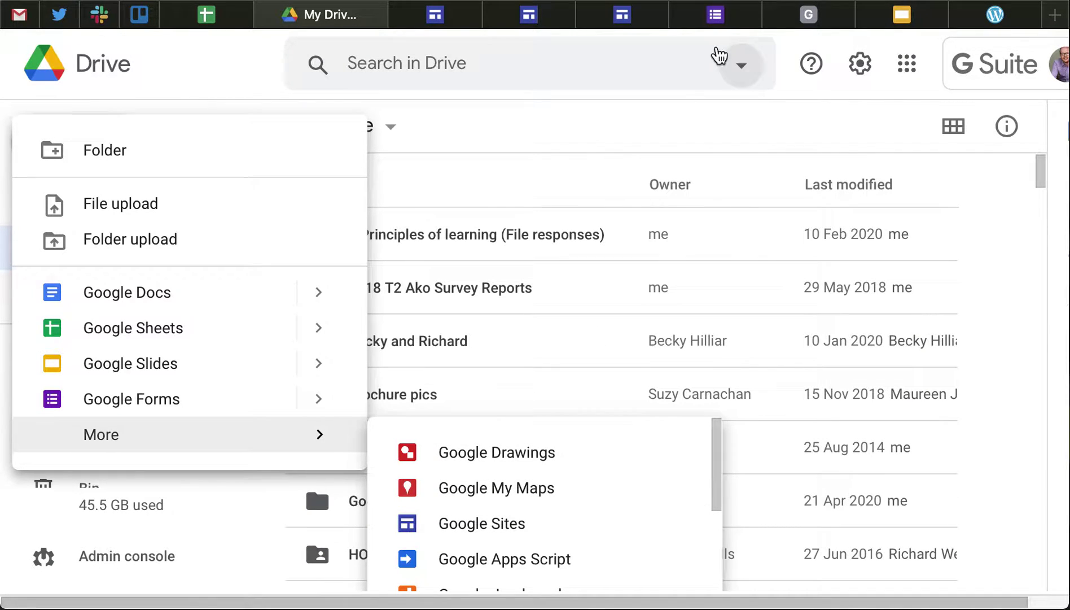
click(645, 18)
scroll(629, 332, up, 2)
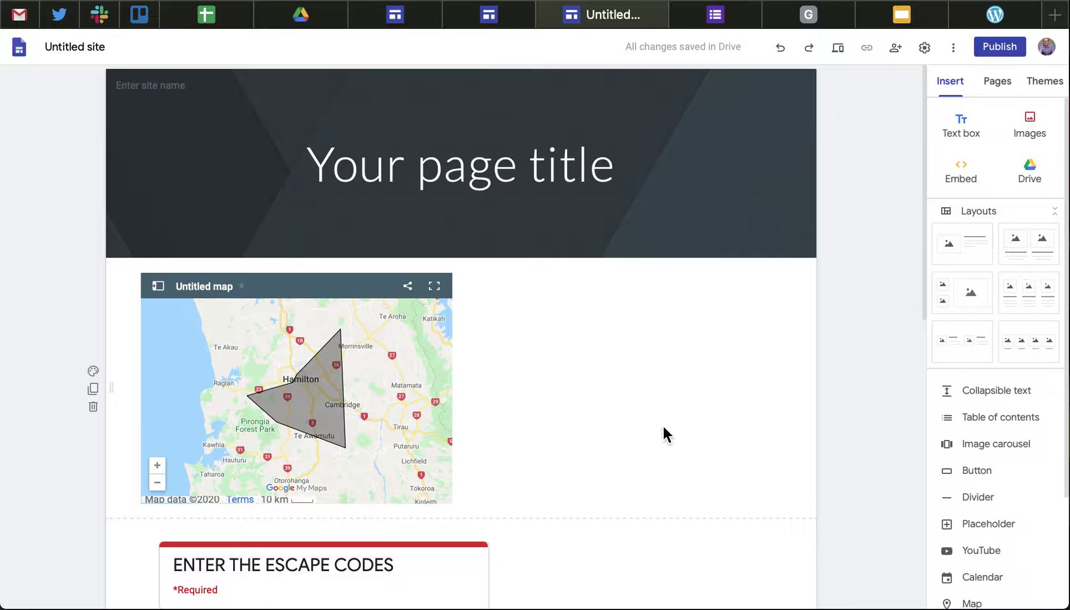
click(731, 366)
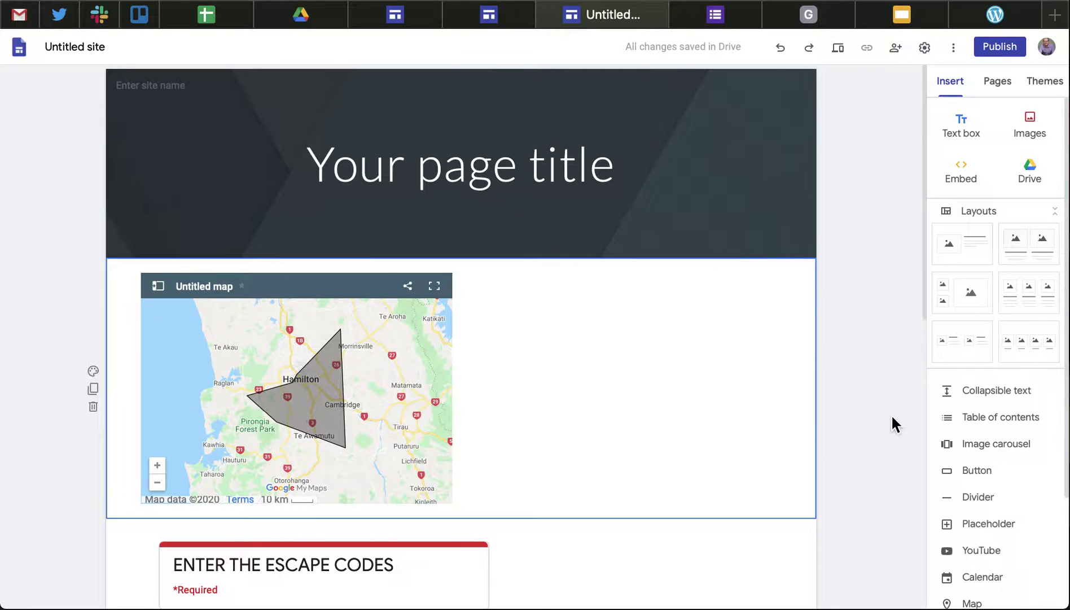
scroll(998, 446, down, 3)
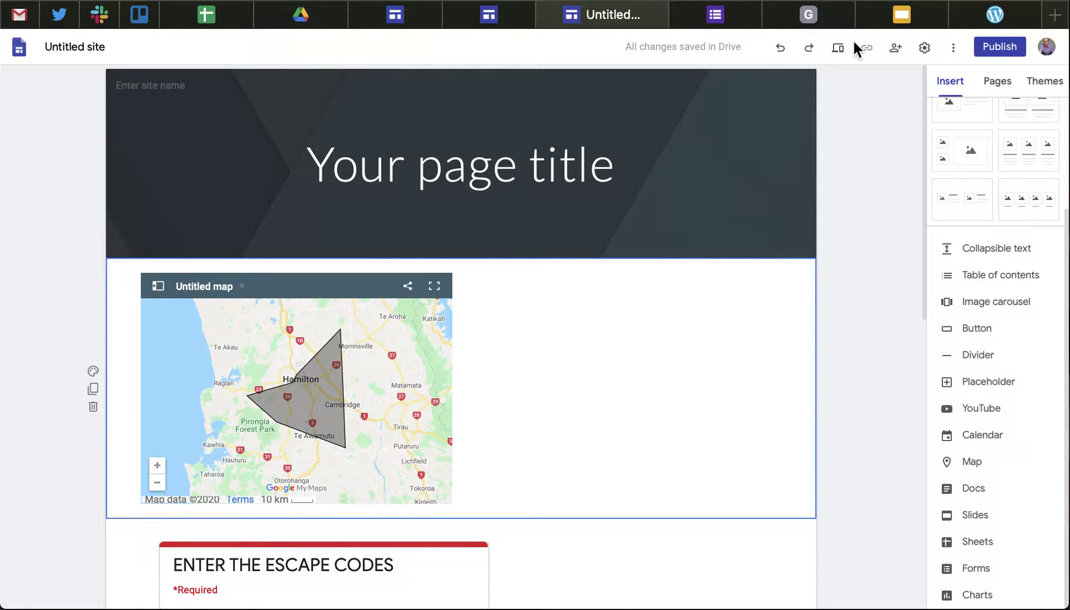
click(826, 14)
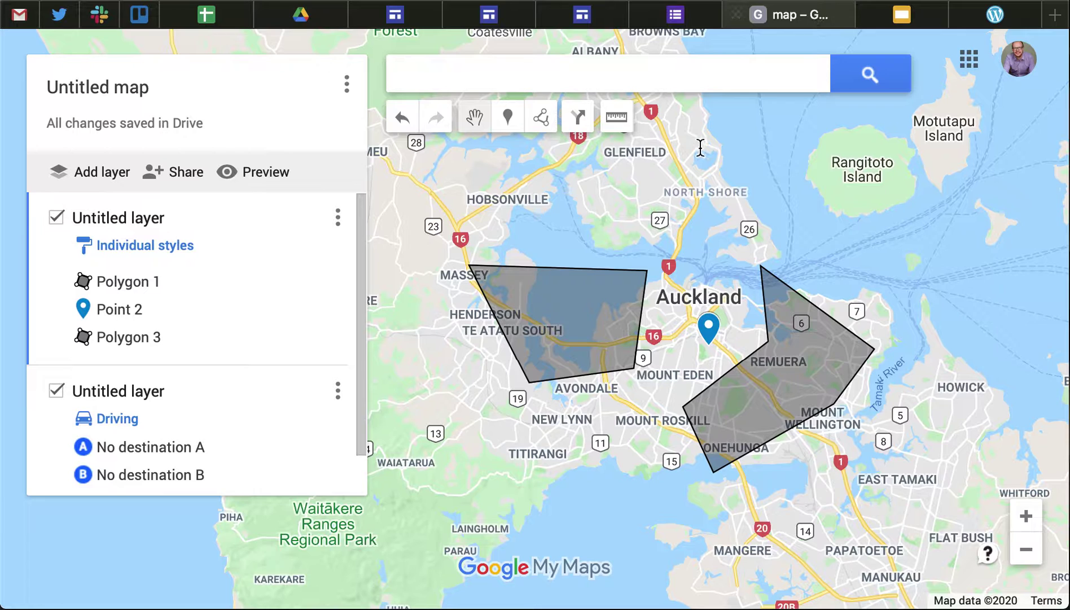
From Drive, create a new Google My Maps map and view the untitled Auckland map.
click(301, 14)
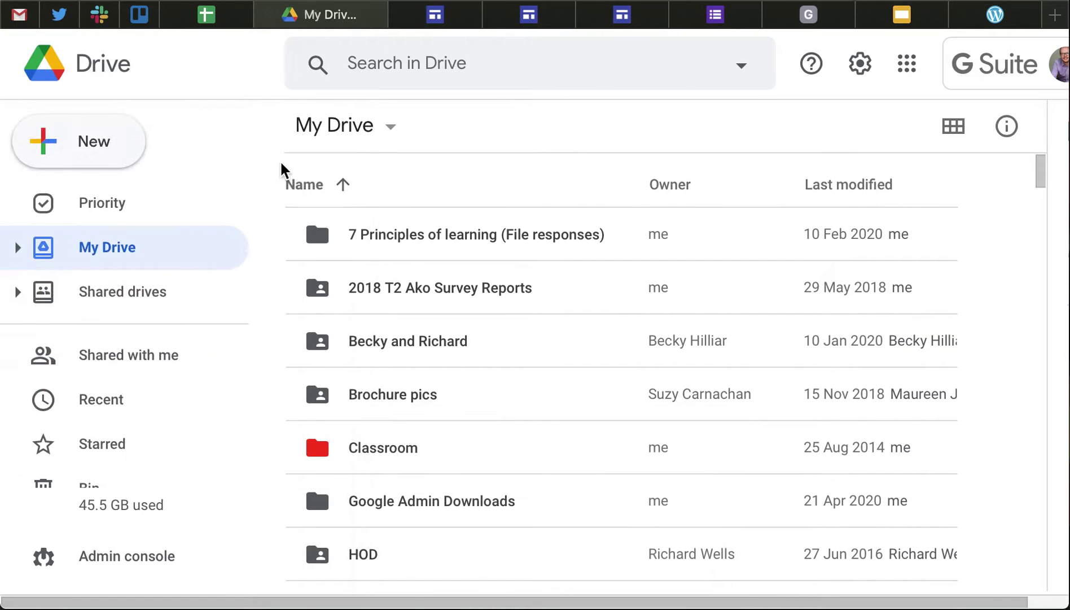
click(76, 141)
mouse_move(208, 435)
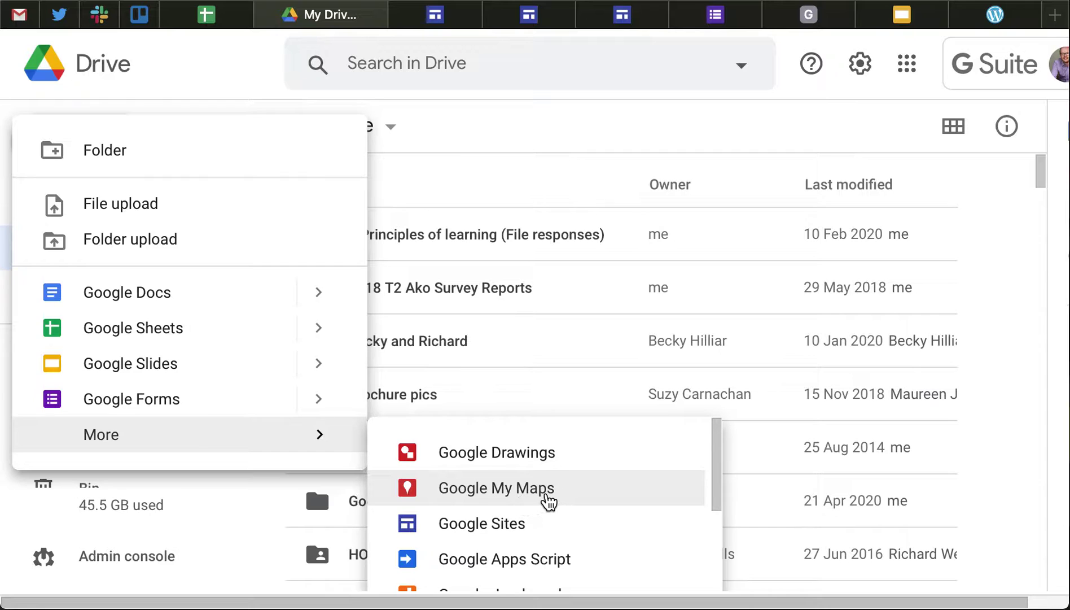
click(827, 13)
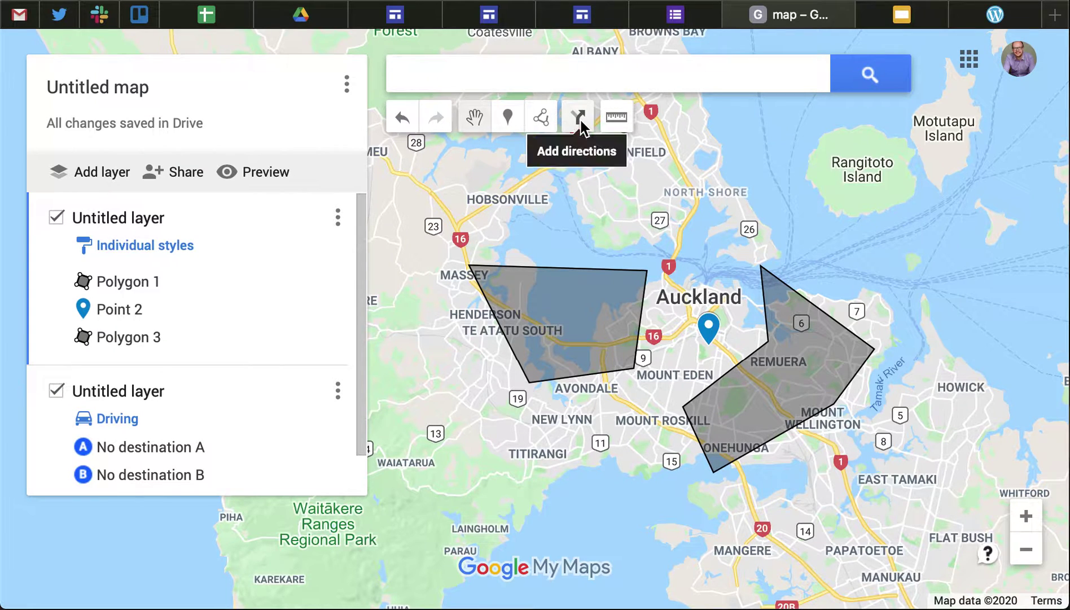
Draw Polygon 4 over the North Shore and save it with the description 'jhdgajsg'.
click(541, 117)
click(563, 159)
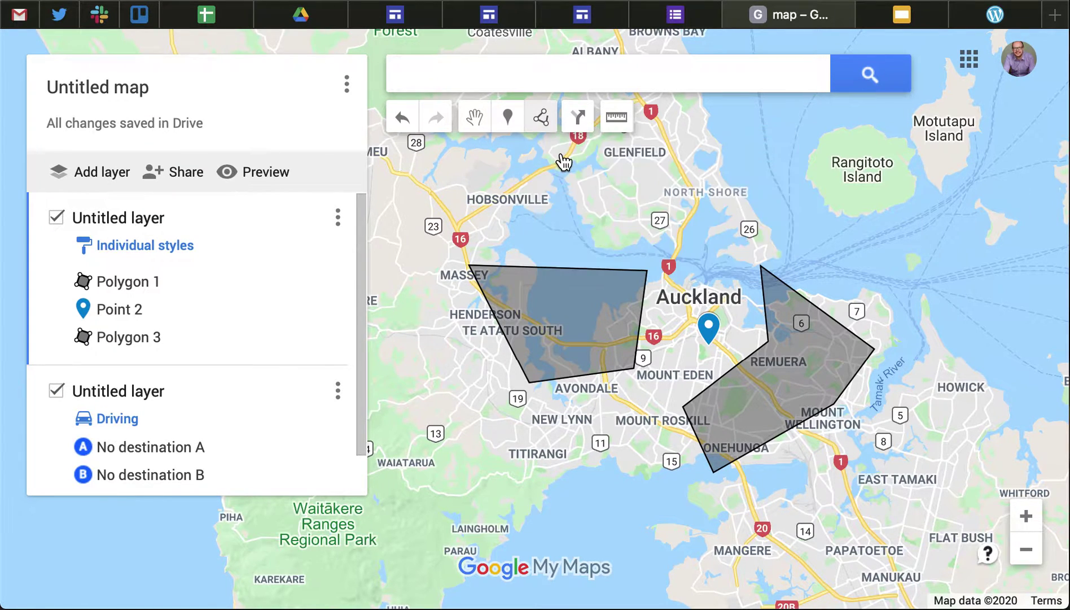
click(609, 192)
click(693, 159)
click(745, 236)
click(644, 231)
click(609, 192)
click(648, 179)
text(jhdgajsg)
click(532, 248)
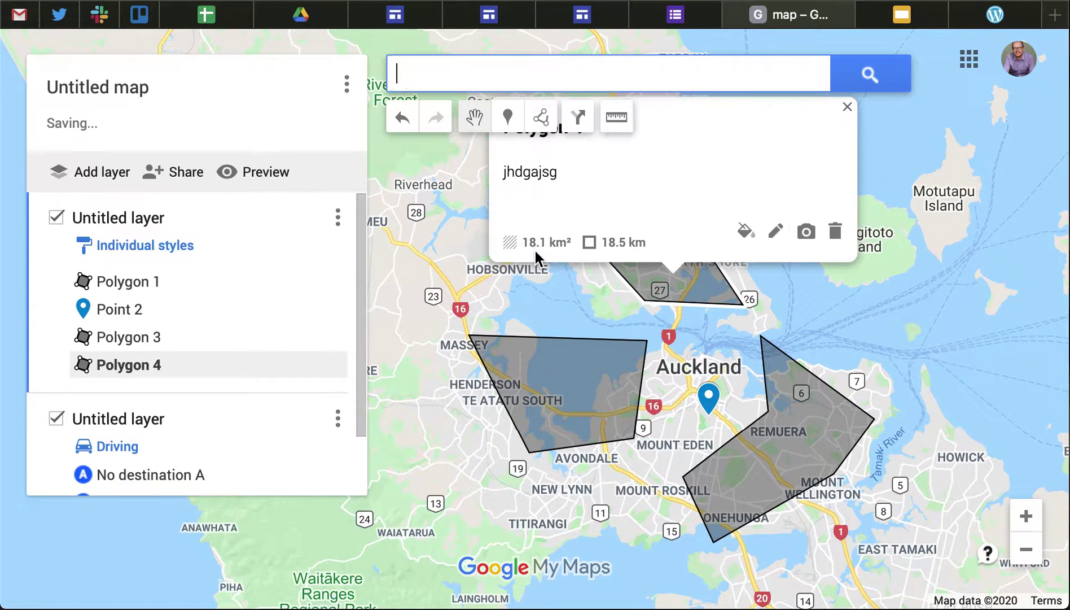
click(484, 268)
Drop a Point 5 marker near Riverhead, recentre the map, and move to the NUMBER PUZZLE slides.
click(508, 115)
click(453, 220)
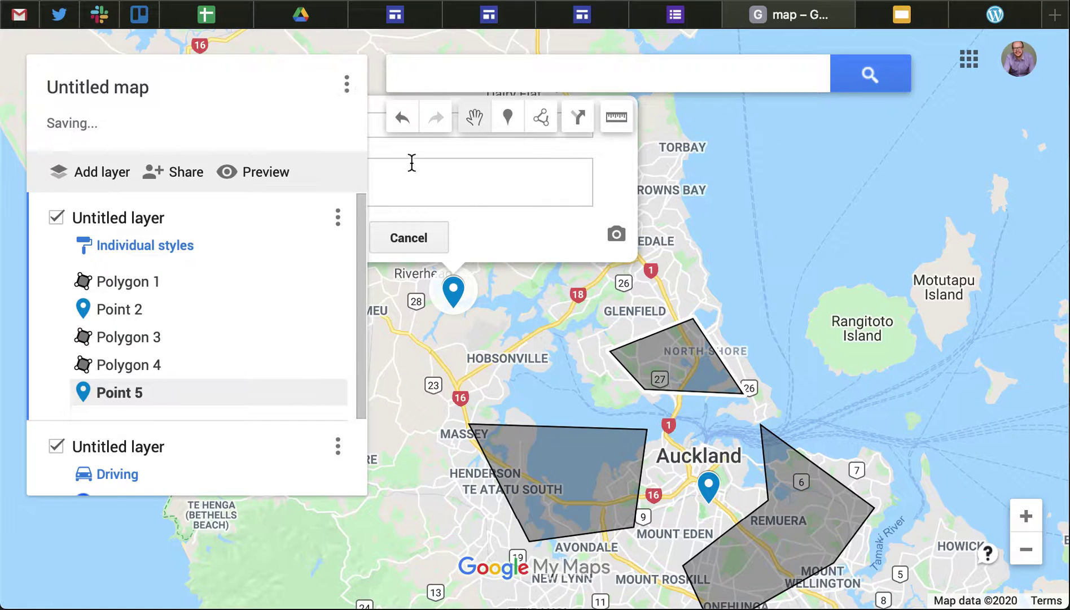
click(441, 244)
click(485, 361)
drag(595, 250, 581, 210)
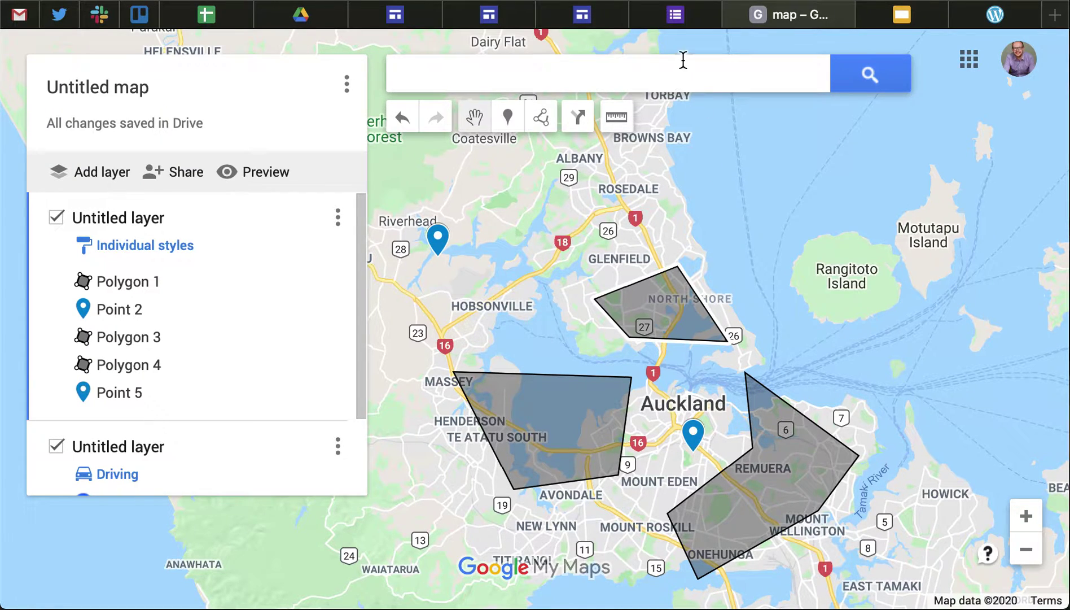
click(926, 22)
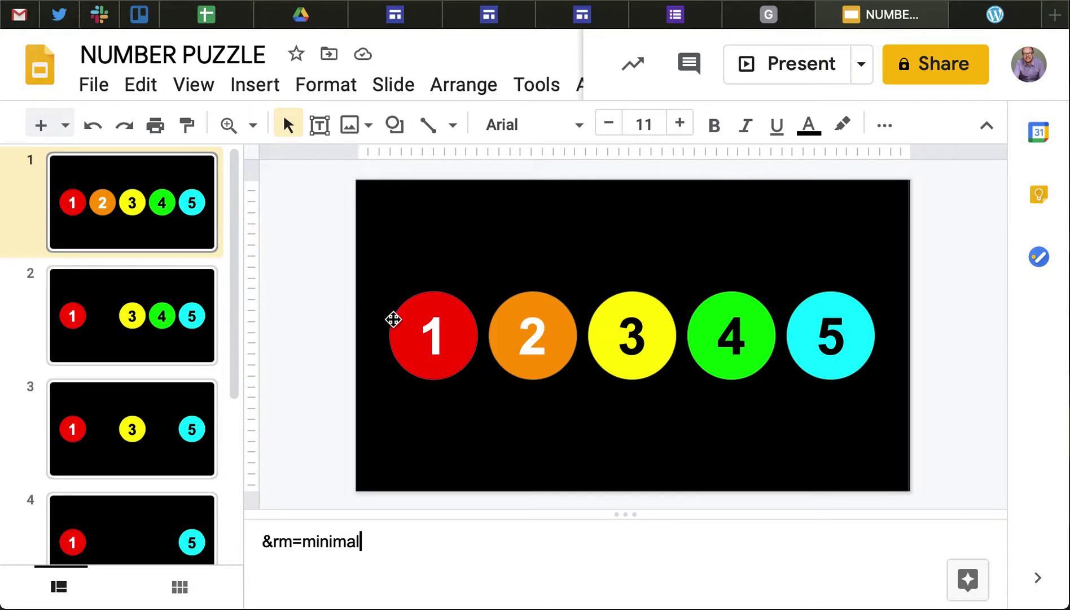
Inspect slide 1's full-slide image and circle 2's link to Slide 2.
click(170, 218)
click(484, 248)
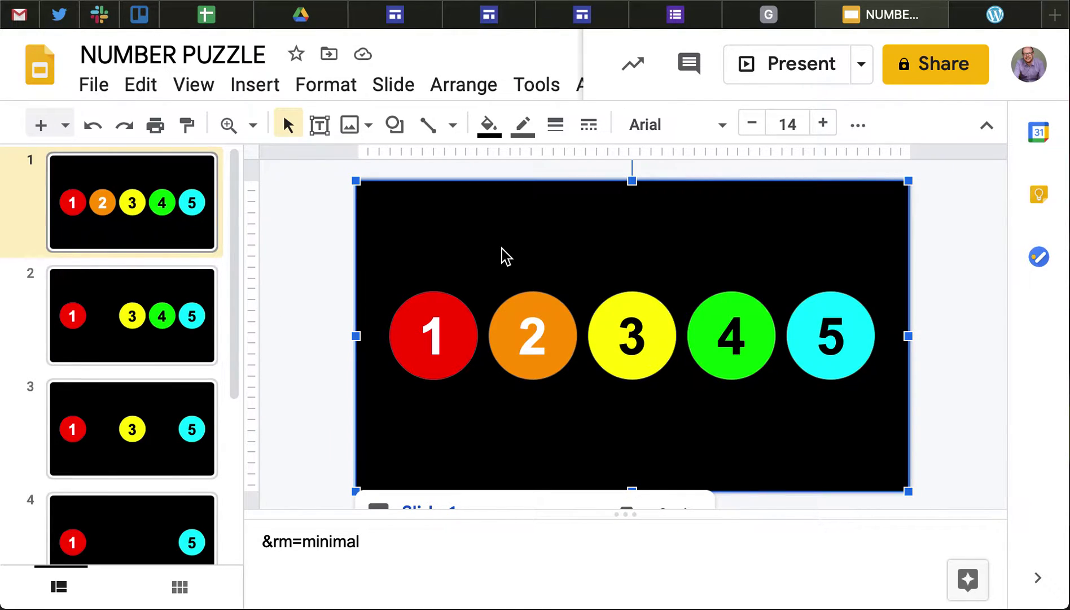
right_click(474, 257)
scroll(617, 542, down, 3)
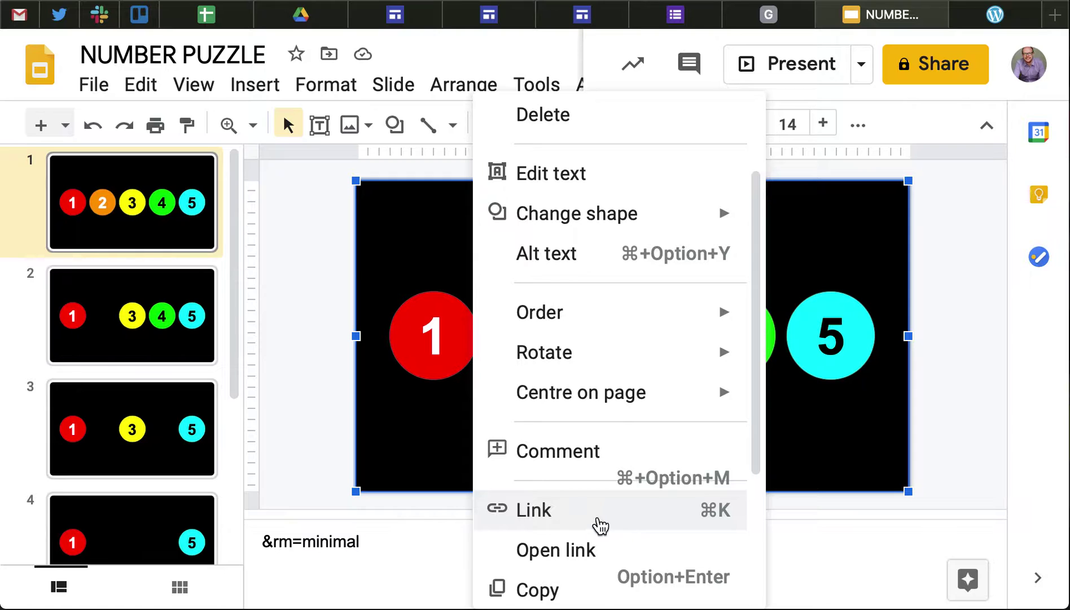
click(342, 406)
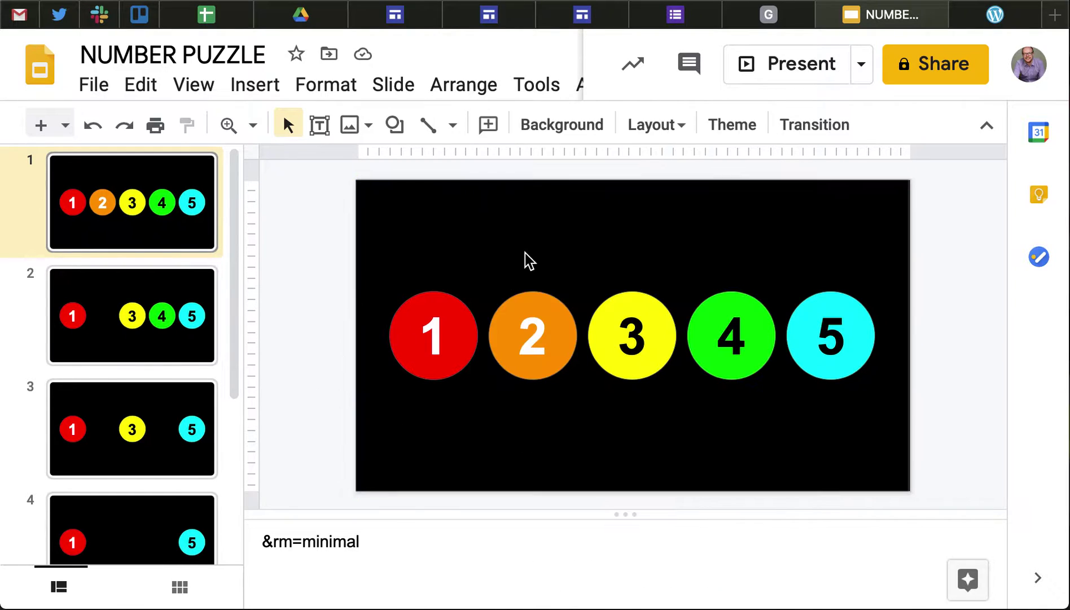
click(548, 223)
click(548, 330)
click(576, 328)
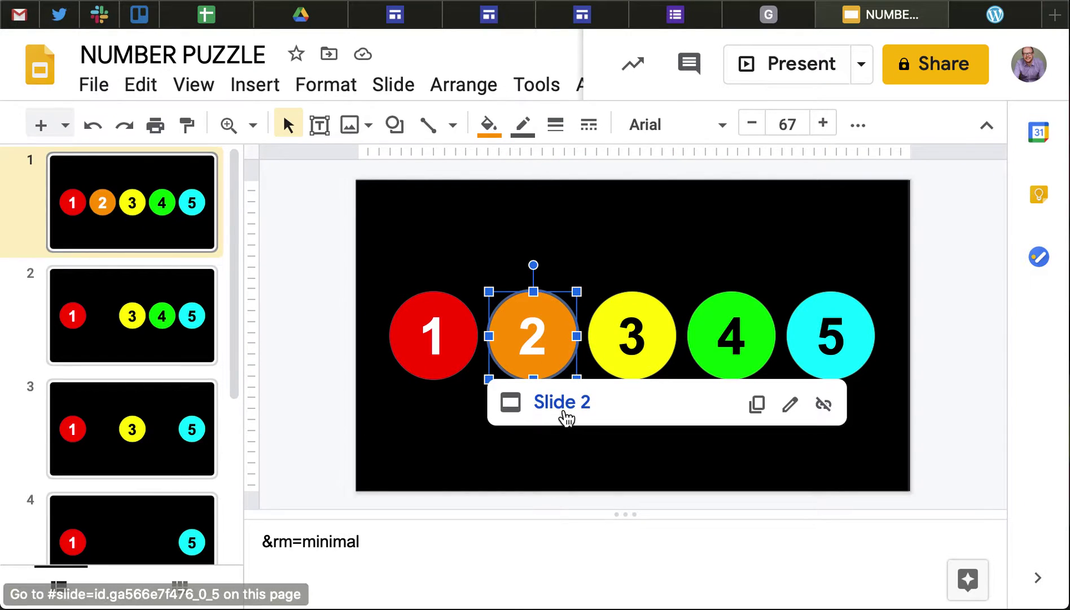
click(357, 369)
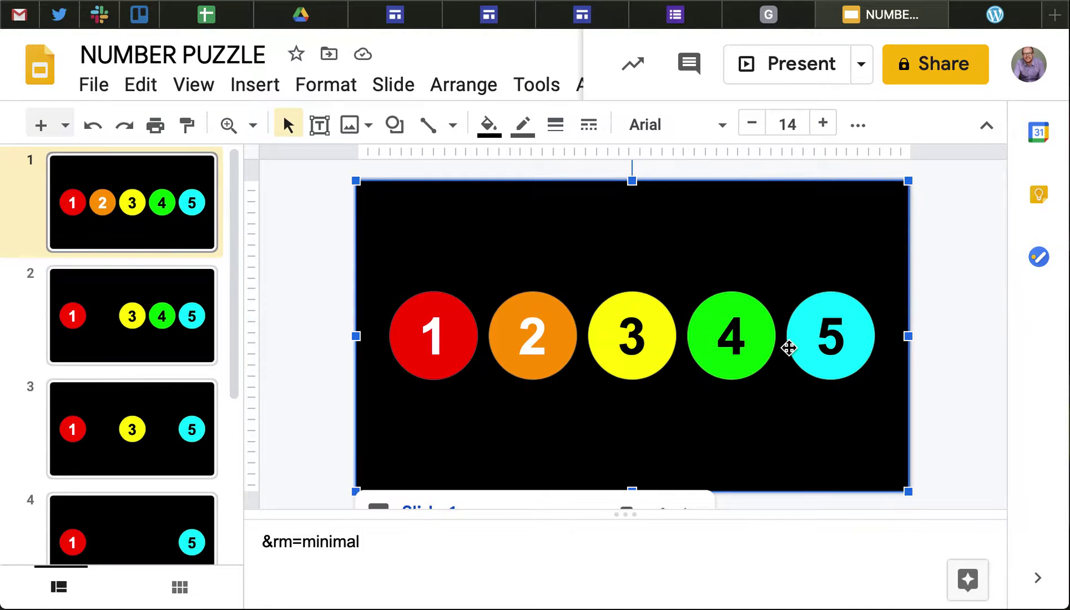
click(297, 301)
Browse slides 2 and 3, then return to the untitled Sites draft.
click(148, 301)
click(157, 421)
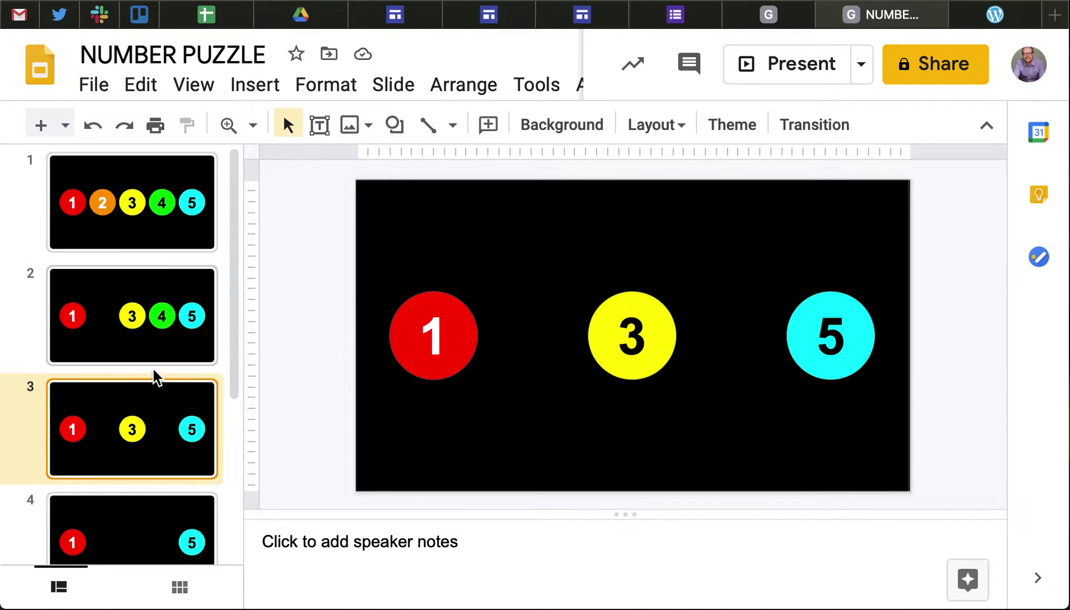
click(162, 292)
right_click(166, 231)
click(592, 17)
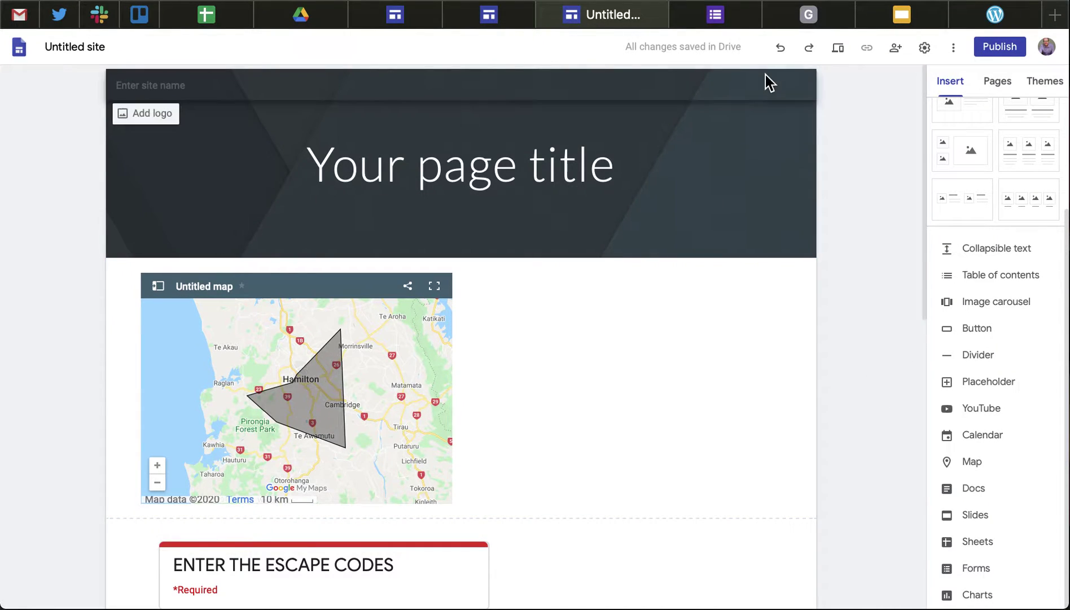
In the NUMBER PUZZLE deck, bring up File > Publish to the web.
click(921, 16)
click(102, 89)
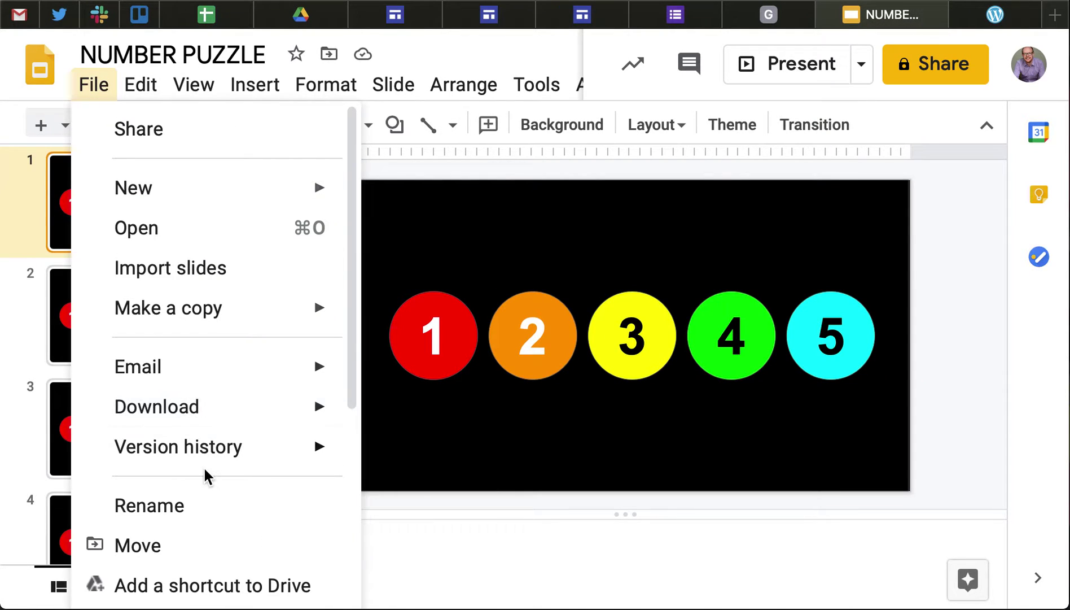
scroll(203, 473, down, 5)
scroll(204, 477, down, 1)
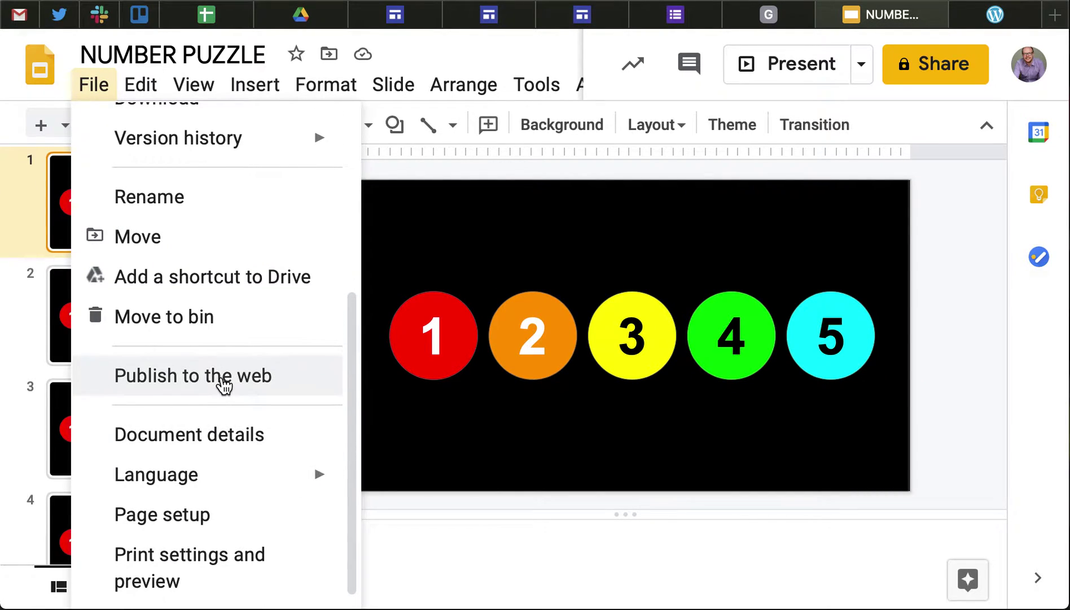
click(220, 379)
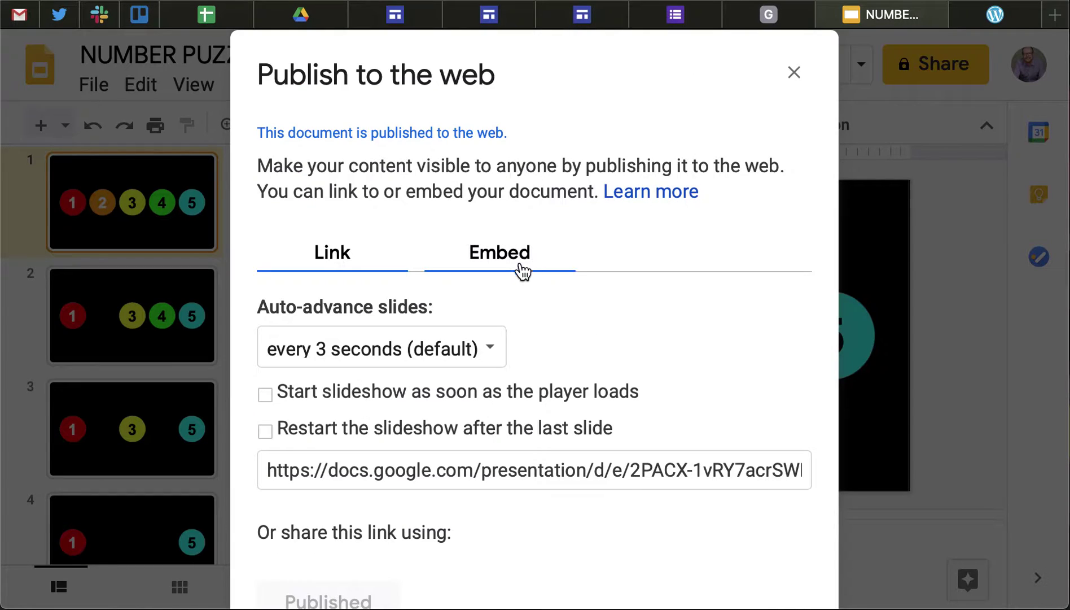
On the Embed tab, set auto-advance to every minute and restart after the last slide.
click(514, 261)
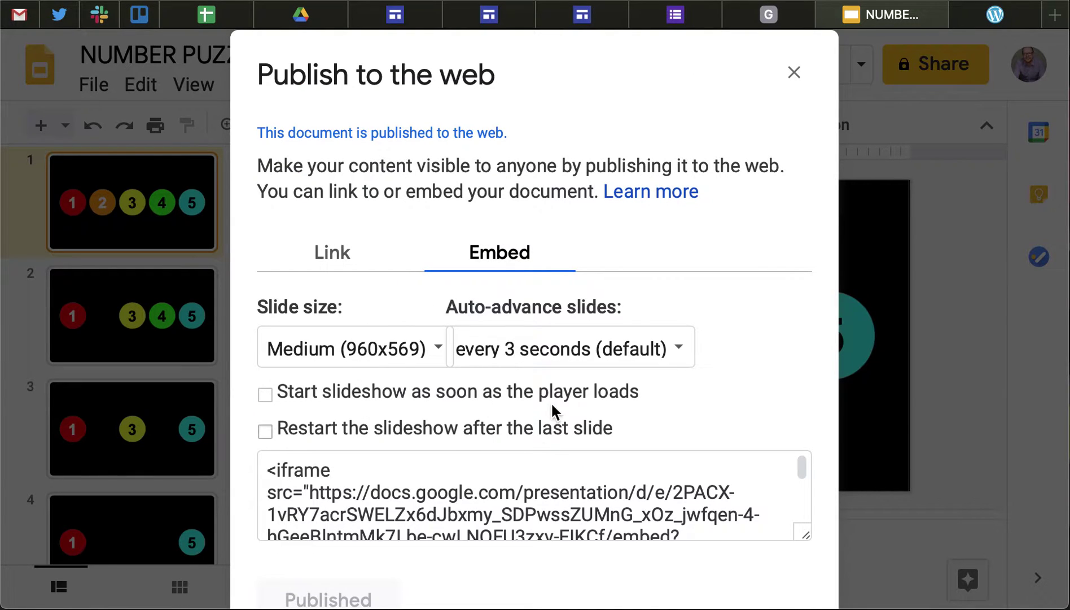
click(553, 518)
scroll(586, 508, down, 3)
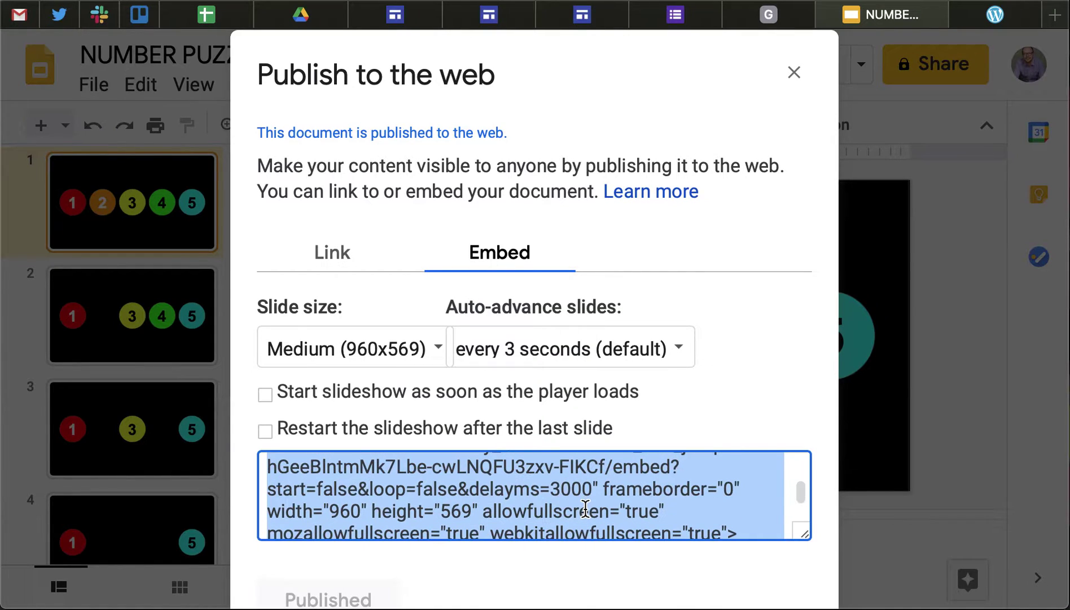
scroll(586, 498, down, 2)
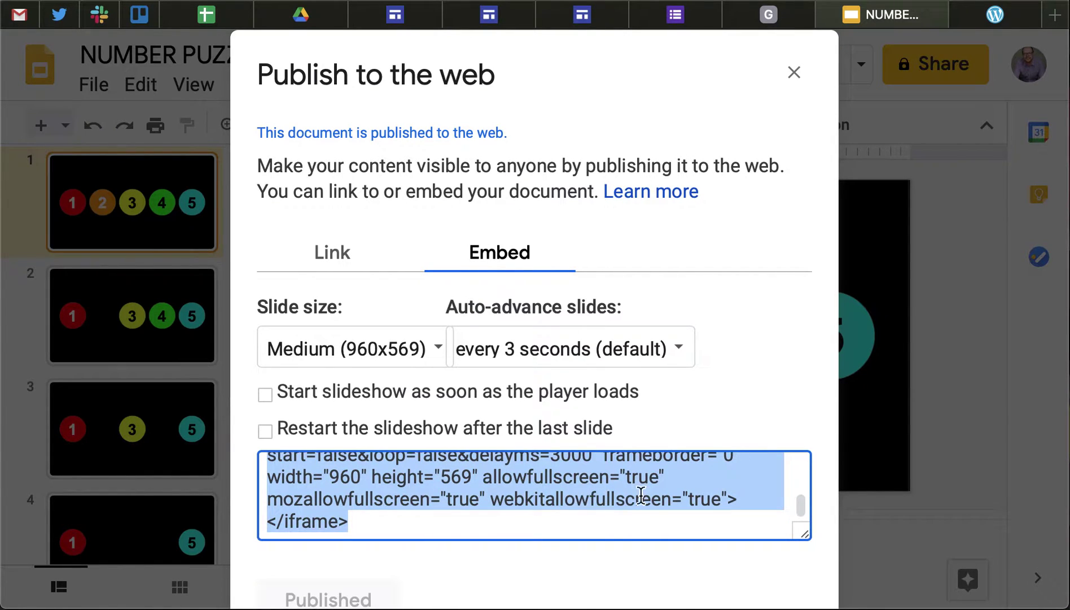
click(587, 357)
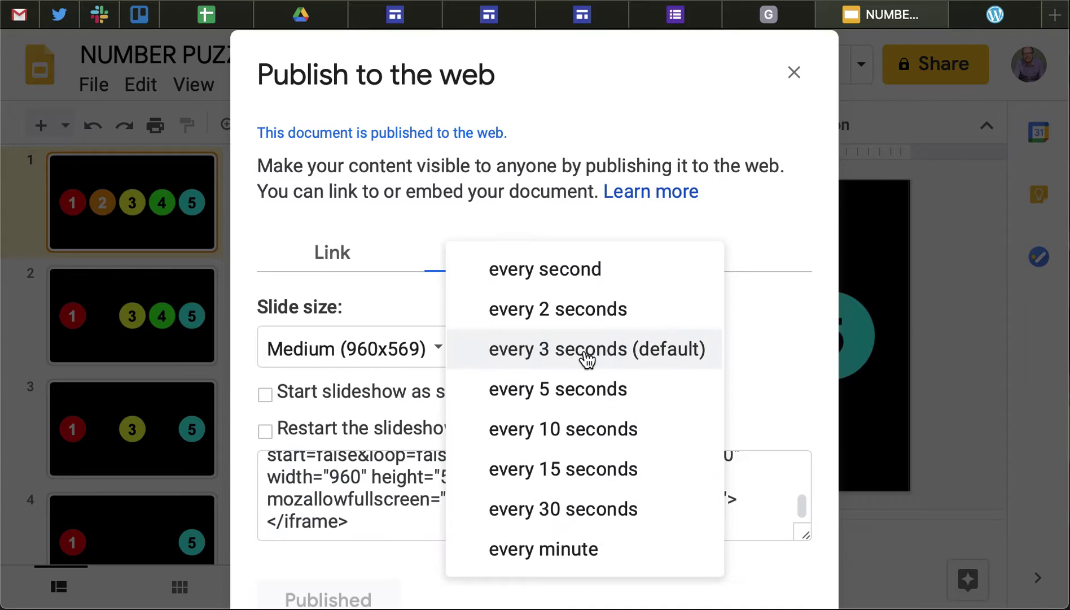
click(600, 548)
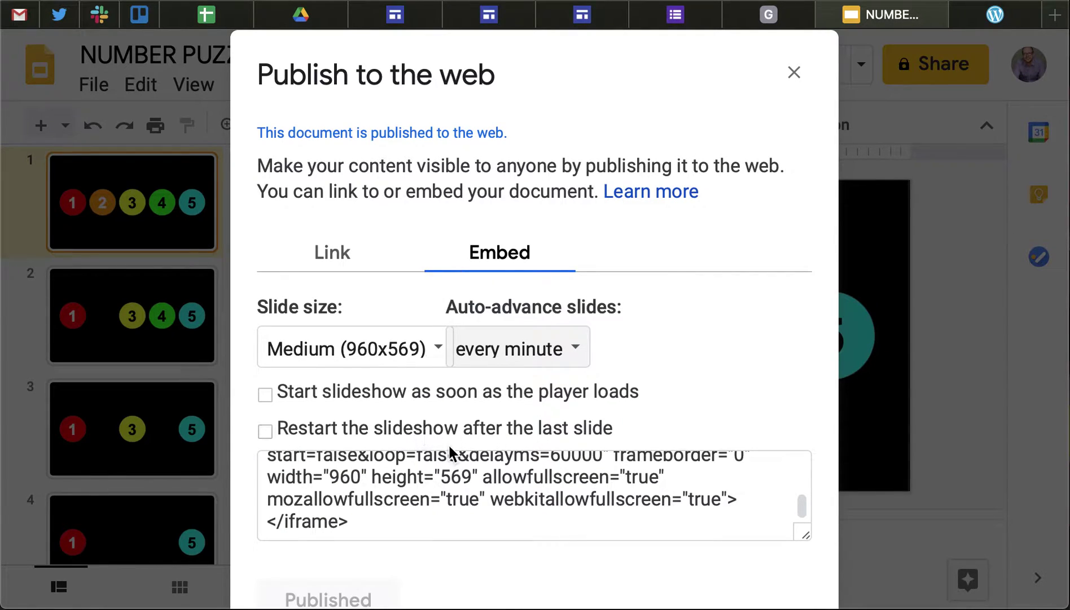
click(399, 425)
Select the updated embed code and return to the untitled site.
click(548, 538)
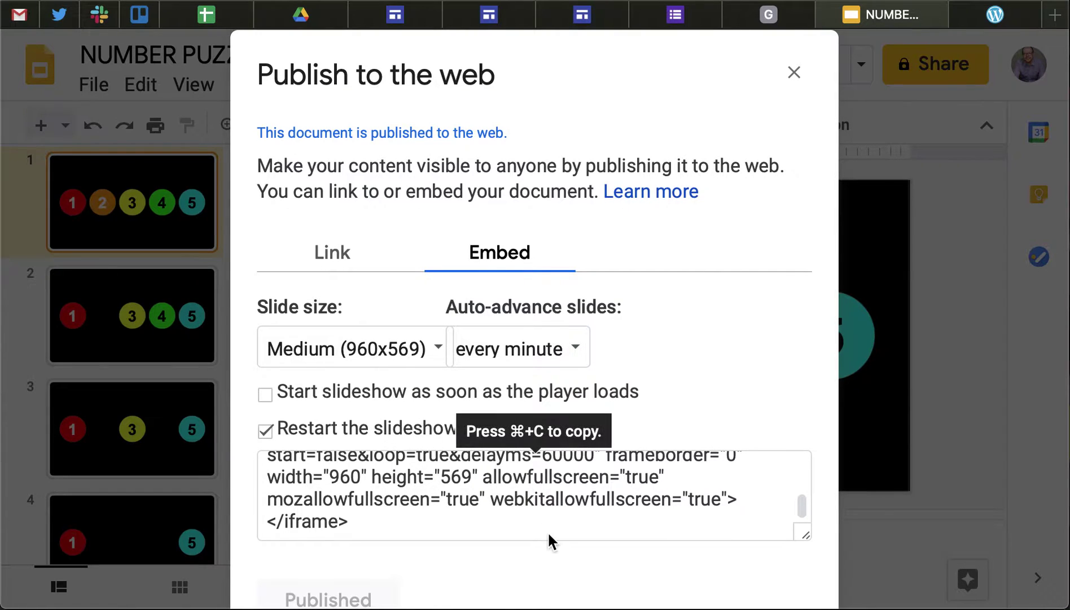
click(530, 491)
key(ctrl+c)
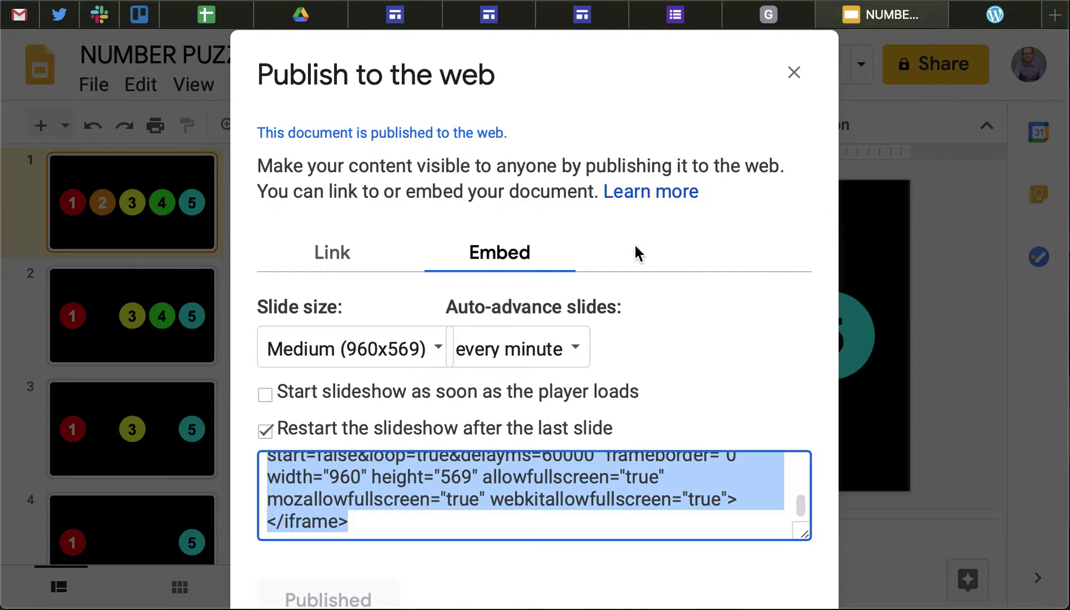
click(618, 15)
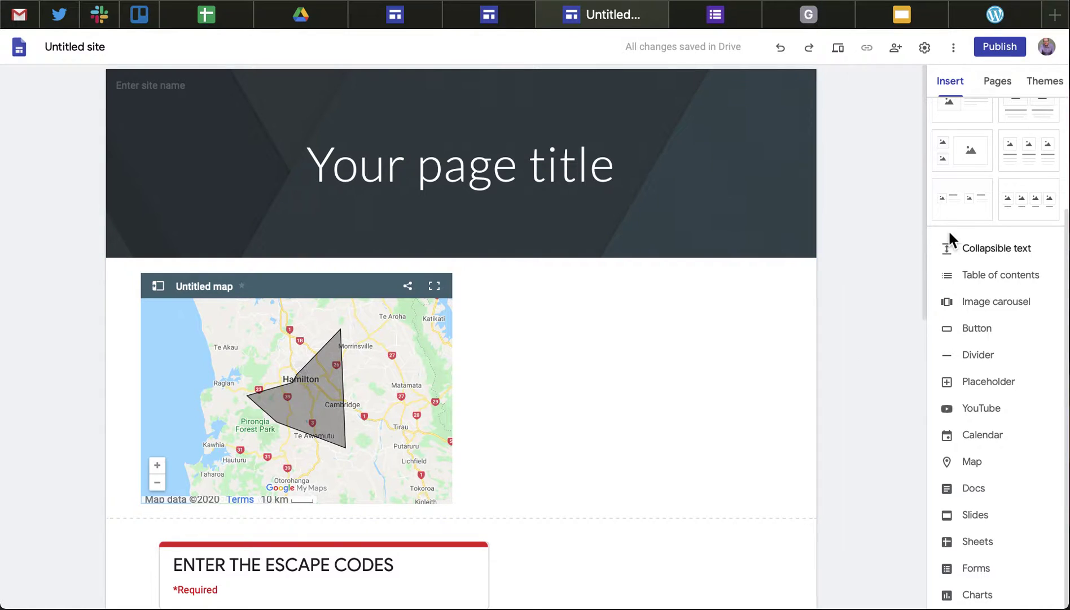
Insert a web embed and paste the slideshow's iframe code into the Embed code field.
scroll(960, 234, up, 3)
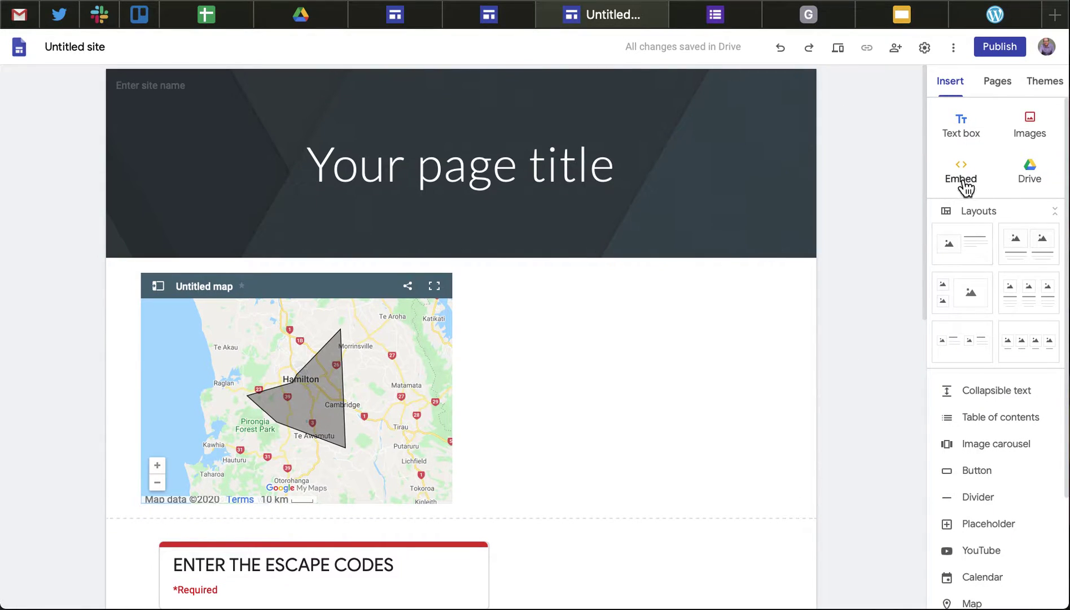
click(963, 175)
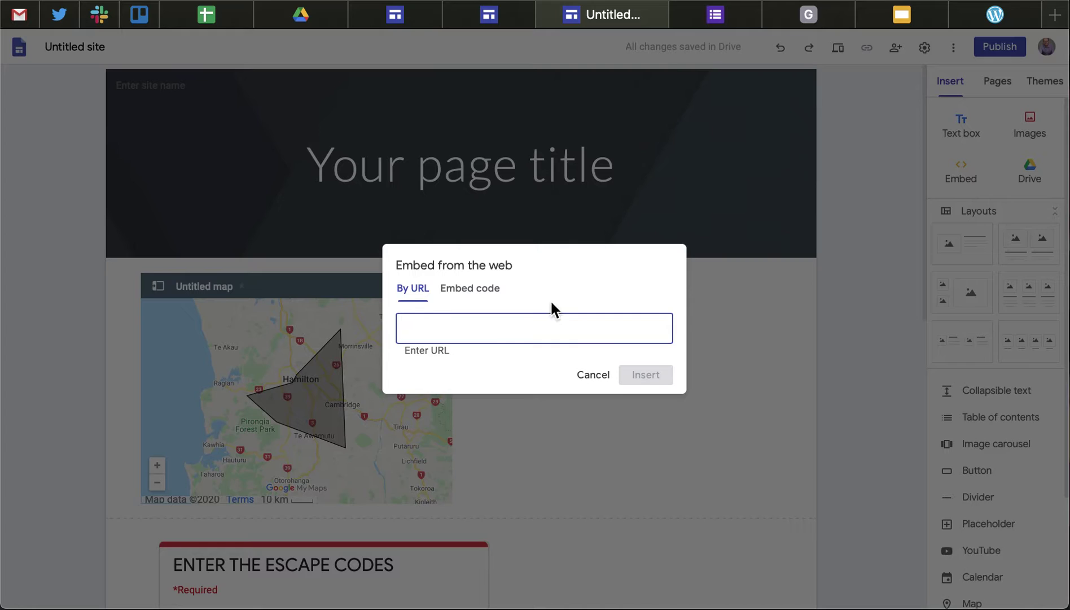
click(479, 289)
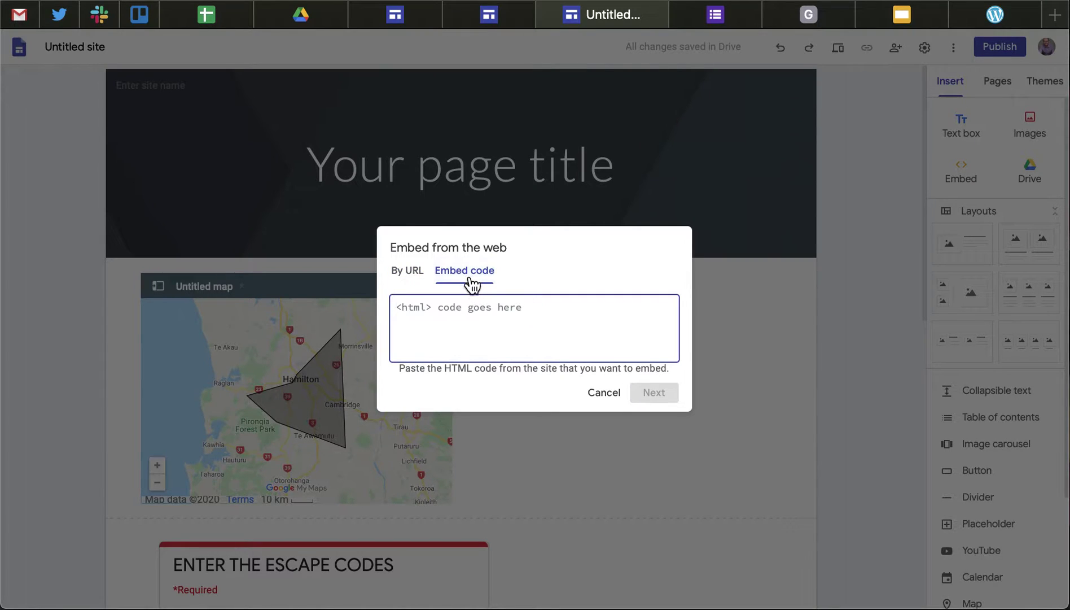
key(ctrl+v)
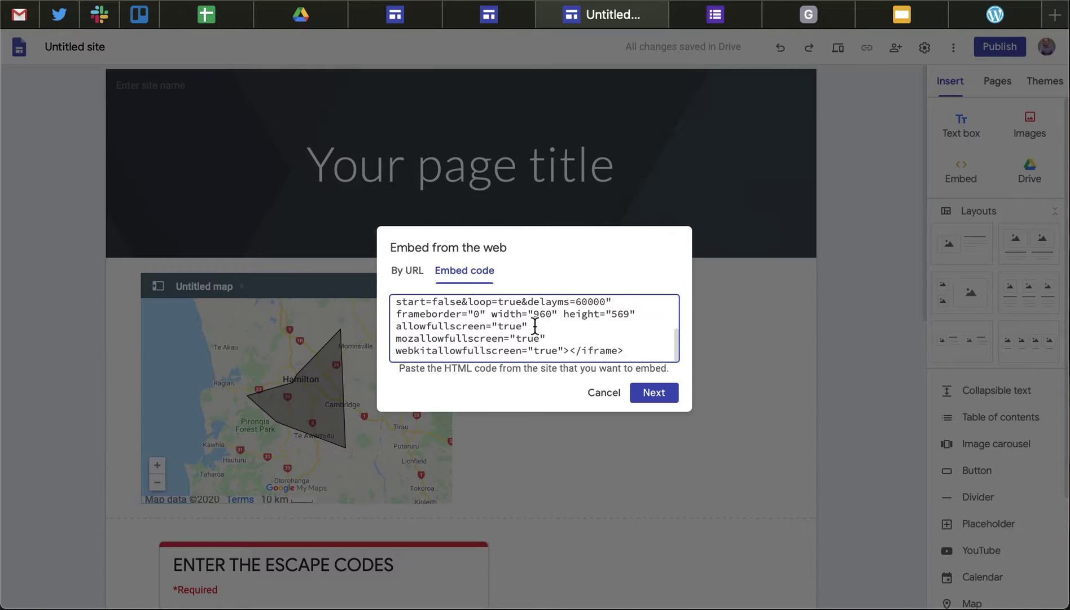
View the published Digital Escape Room page's numbered-circle slideshow.
click(508, 15)
scroll(499, 363, down, 2)
scroll(95, 467, down, 5)
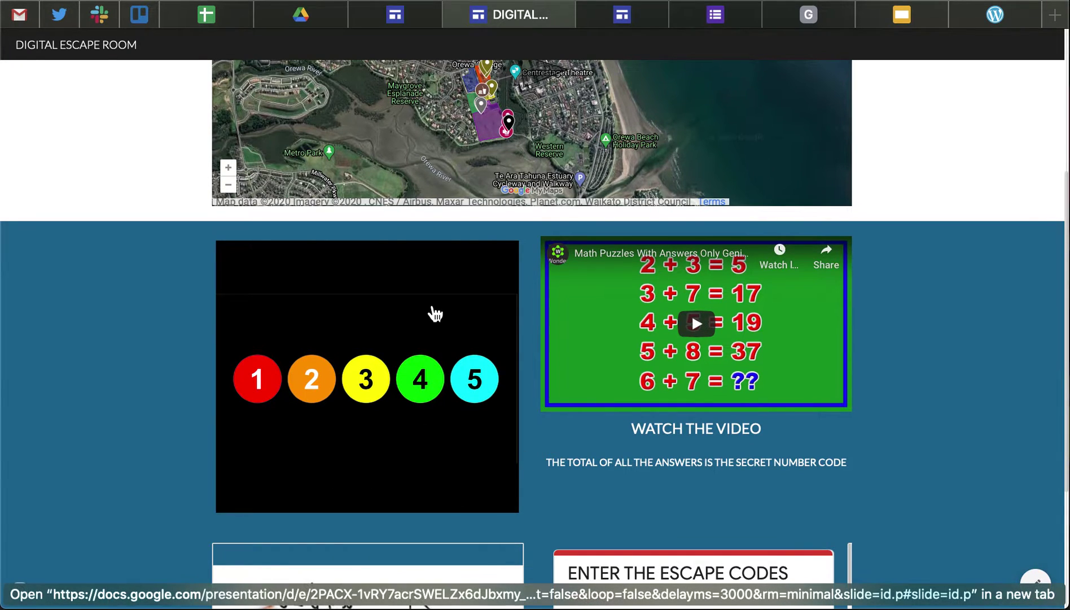
Close Publish to the web, copy '&rm=minimal' from the speaker notes, and return to the site's embed.
click(920, 23)
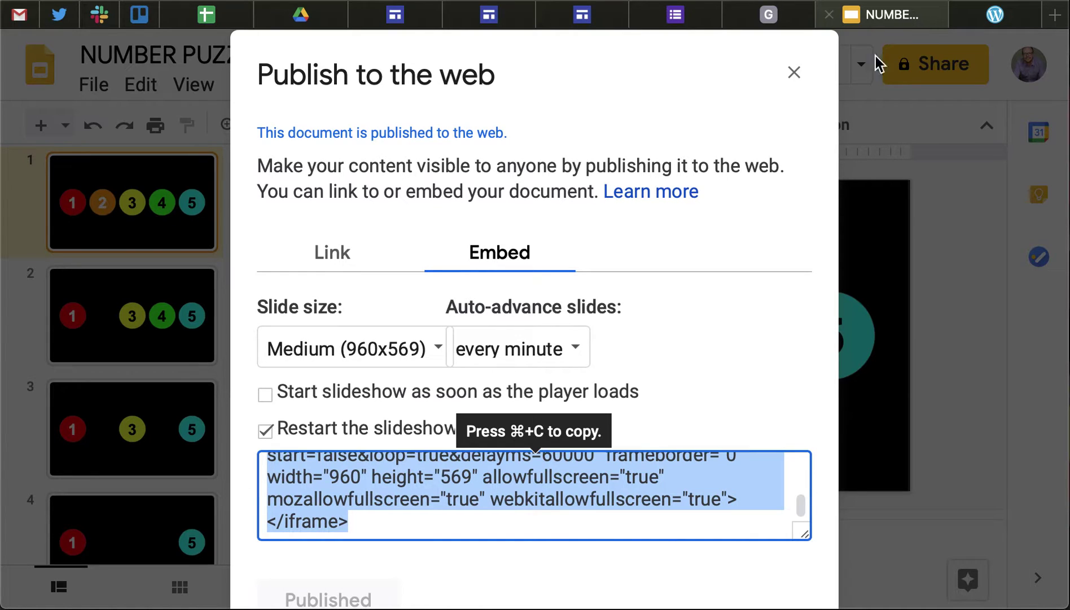
click(794, 73)
click(425, 558)
drag(392, 542, 253, 538)
key(ctrl+c)
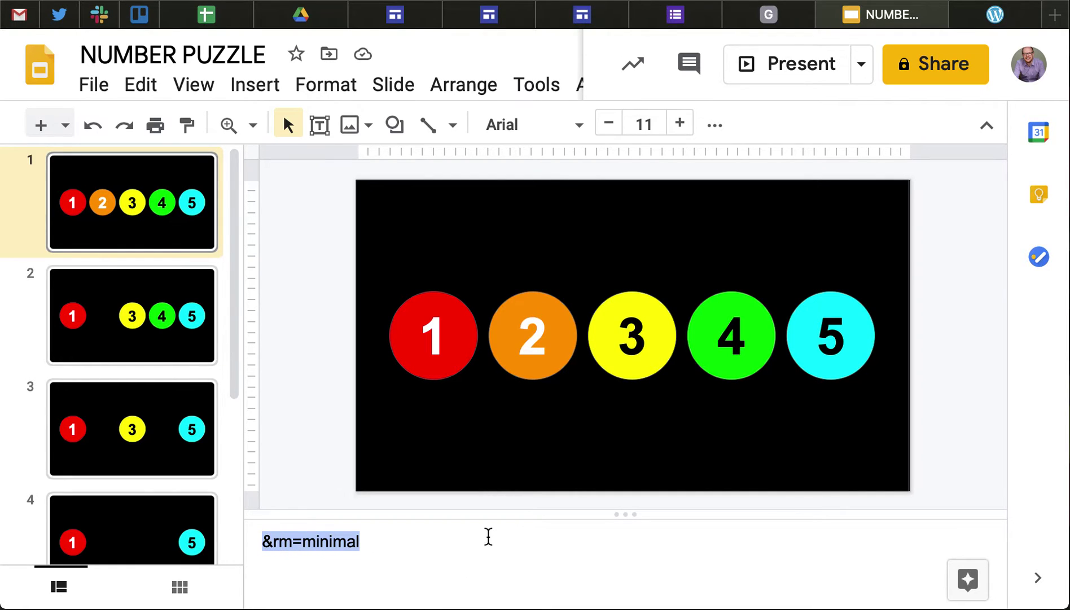
click(684, 14)
click(595, 15)
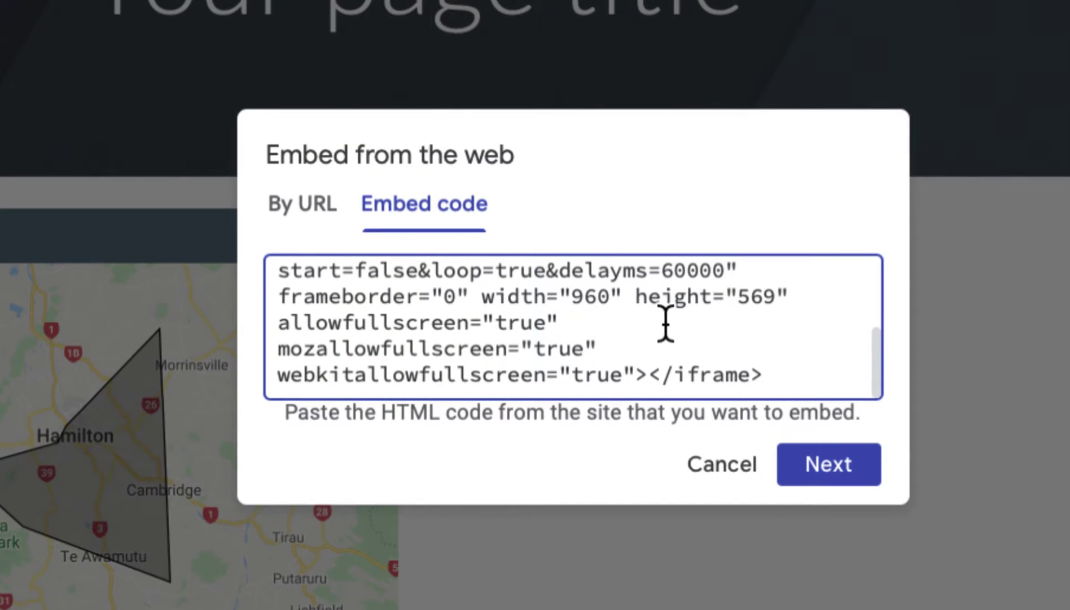
Paste '&rm=minimal' after delayms=60000, preview the embed, then cancel without inserting.
scroll(667, 319, up, 1)
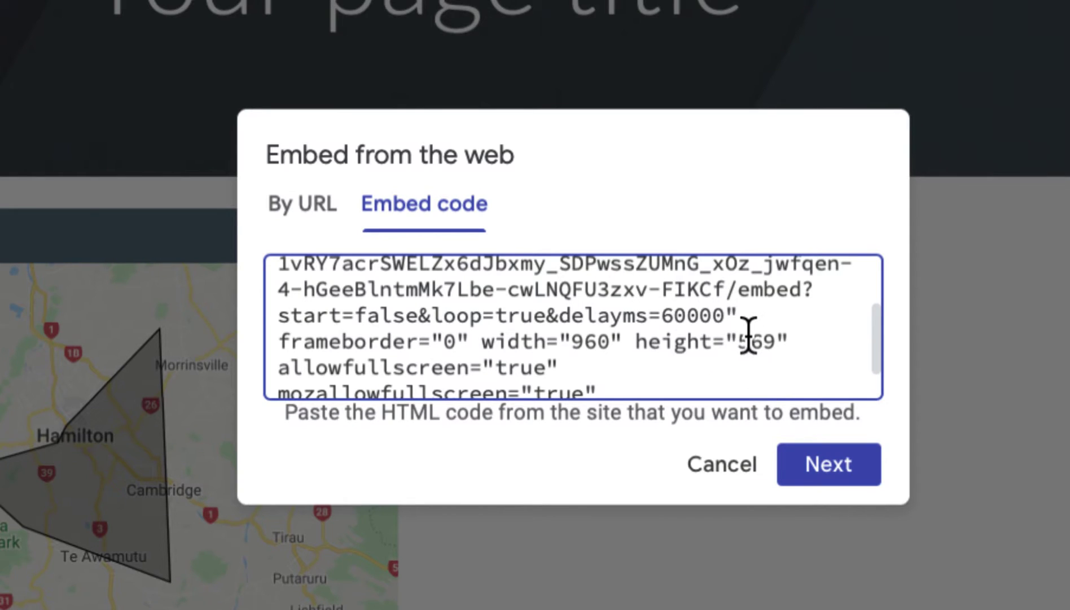
key(ctrl+v)
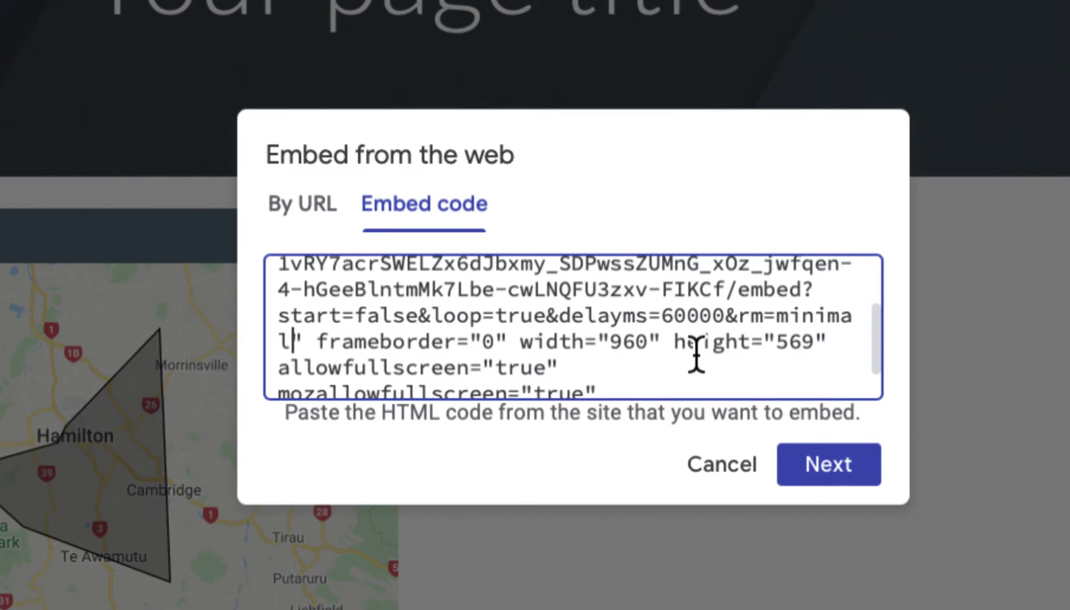
click(828, 458)
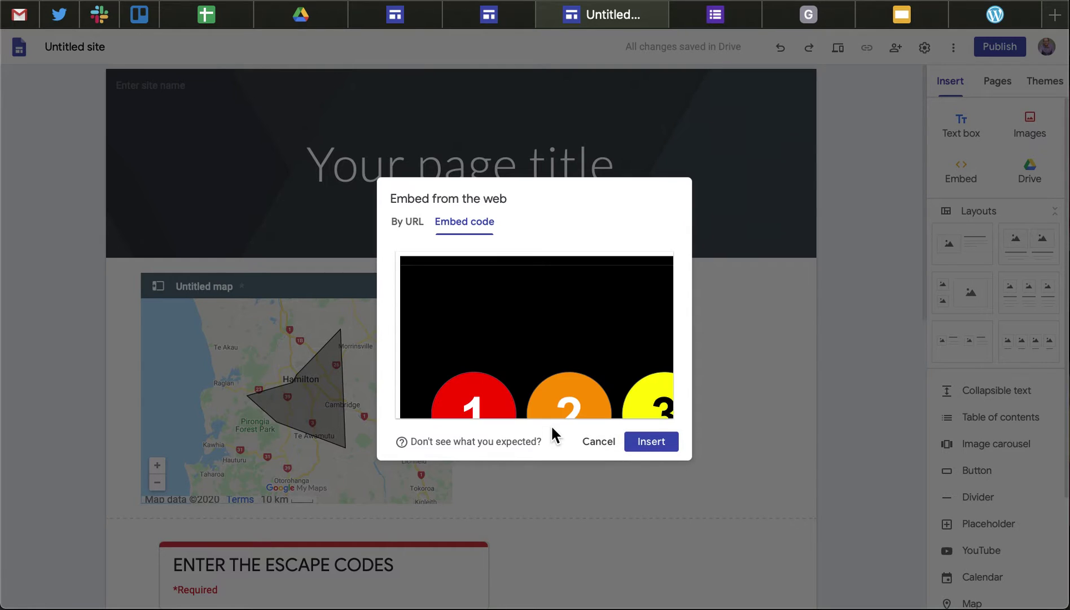
click(599, 441)
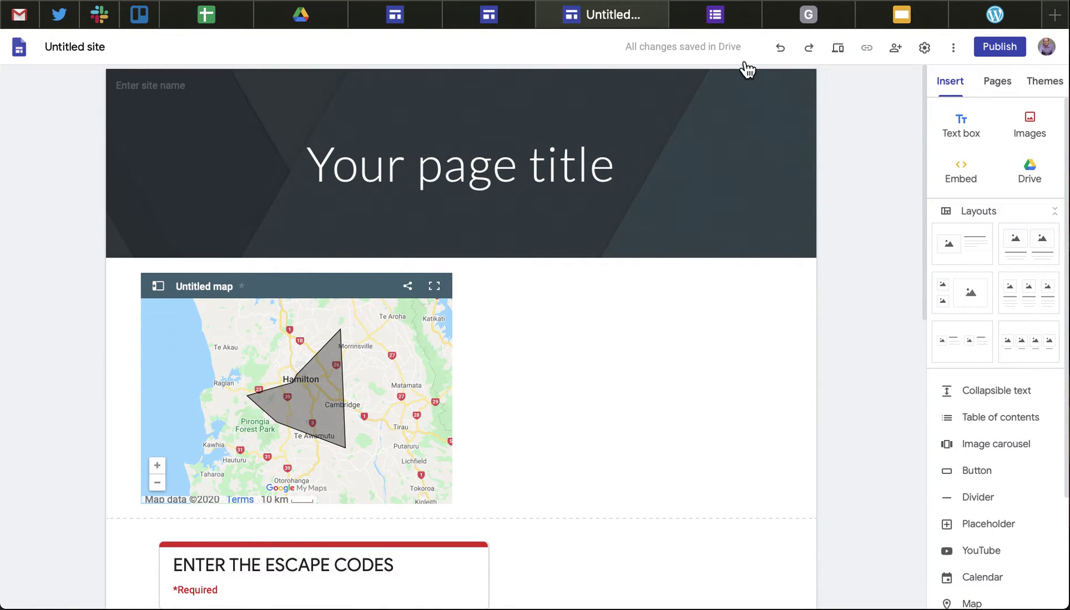
click(489, 15)
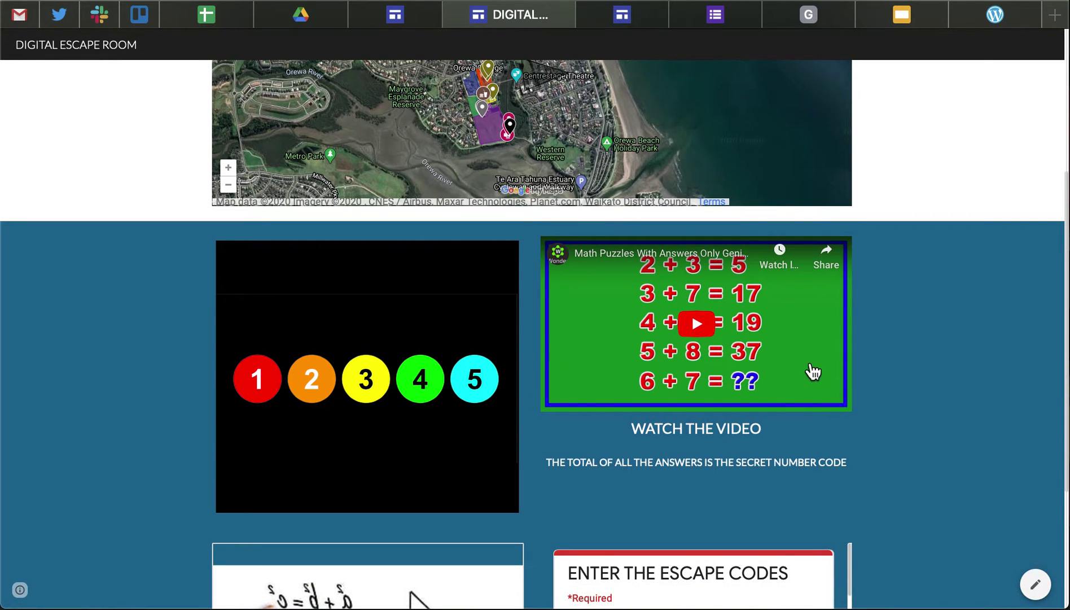
Scroll the published page past the beach puzzle and escape-codes form, then open the form in Google Forms.
scroll(780, 462, down, 4)
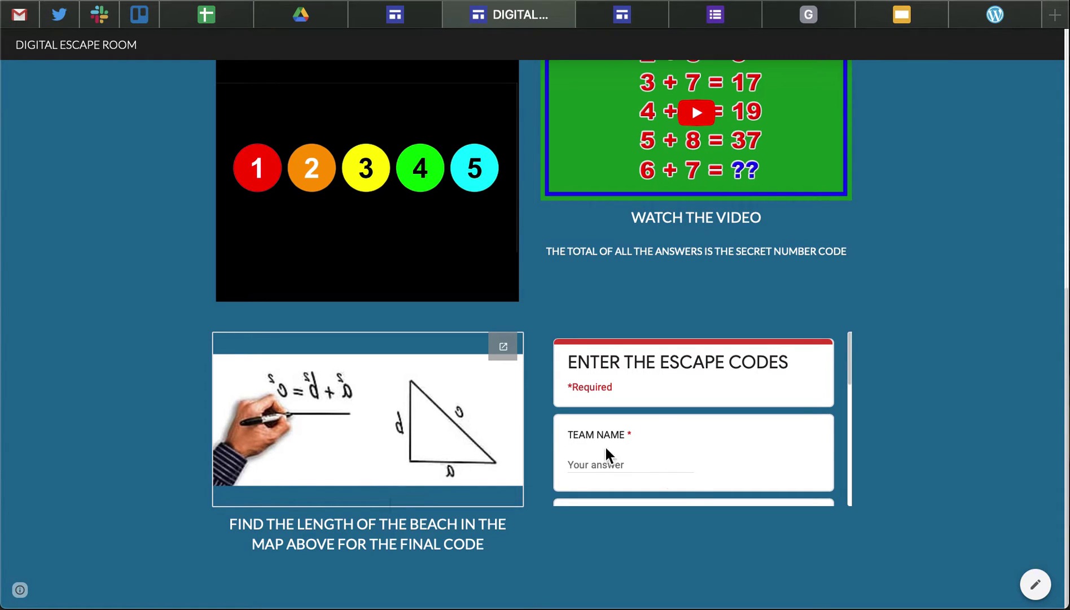
scroll(797, 459, down, 3)
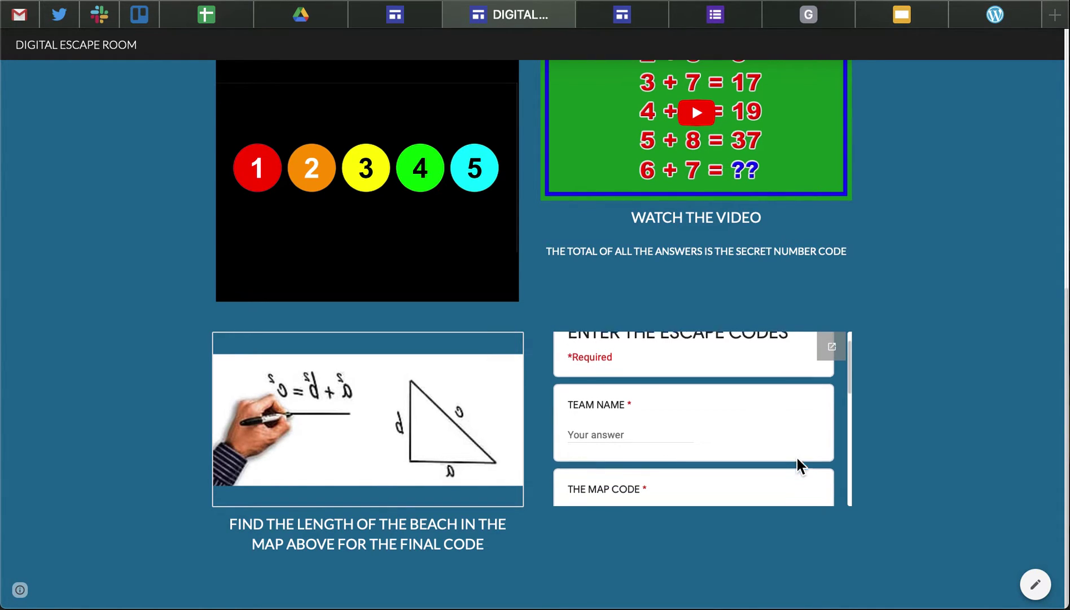
scroll(797, 458, down, 6)
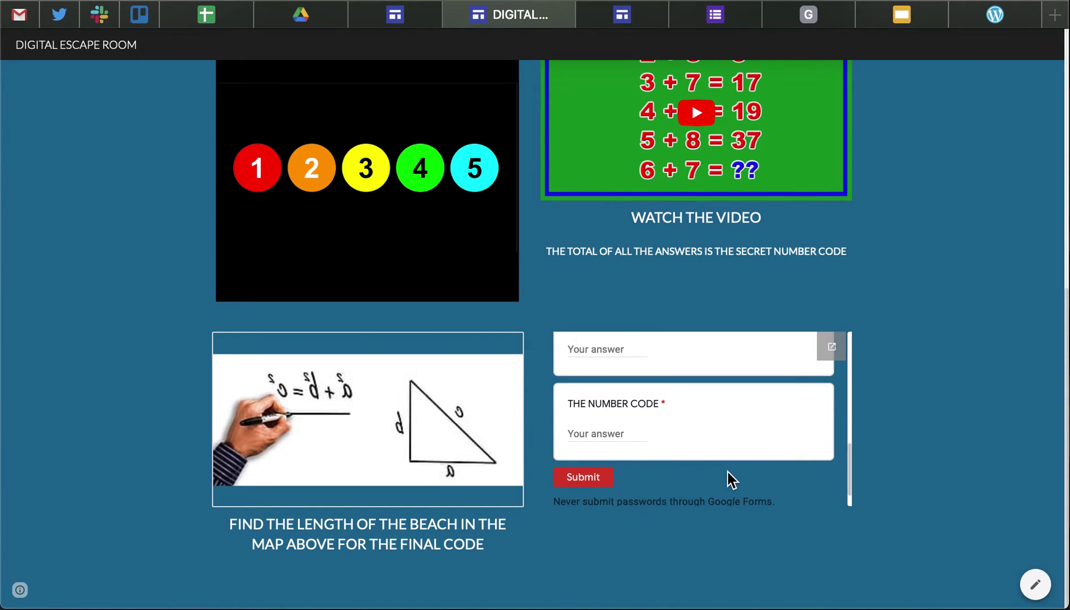
click(711, 16)
scroll(573, 279, down, 2)
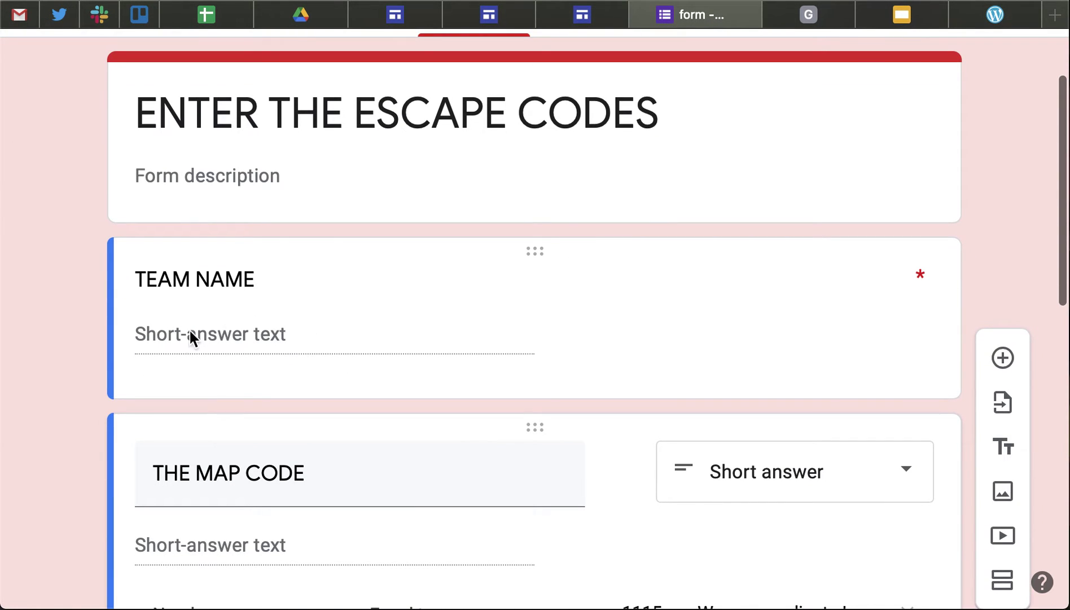
Confirm THE MAP CODE question's response validation is kept as Number.
scroll(289, 337, down, 4)
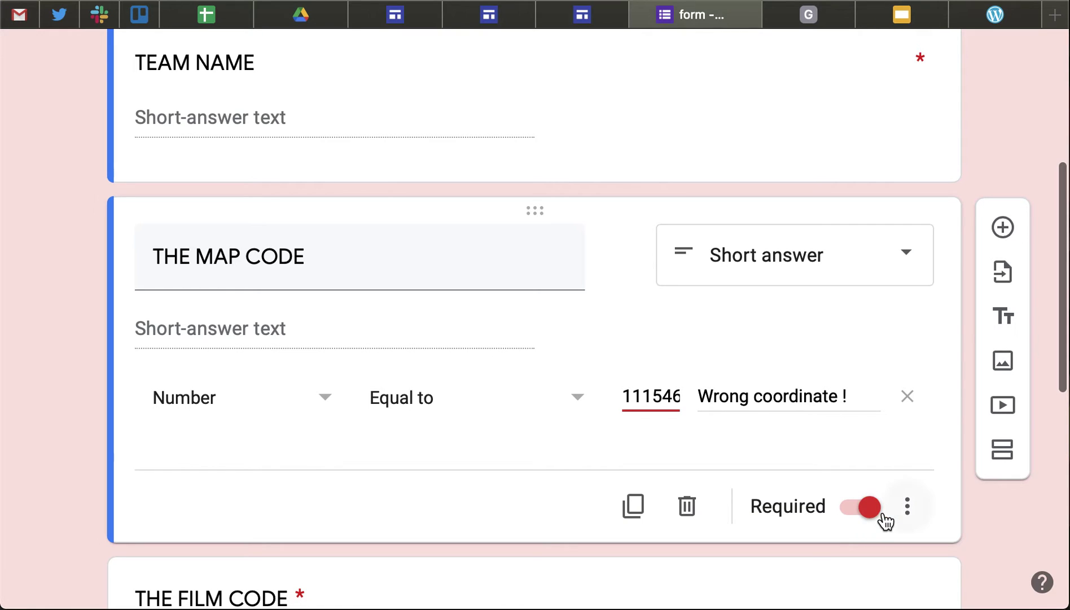
click(907, 506)
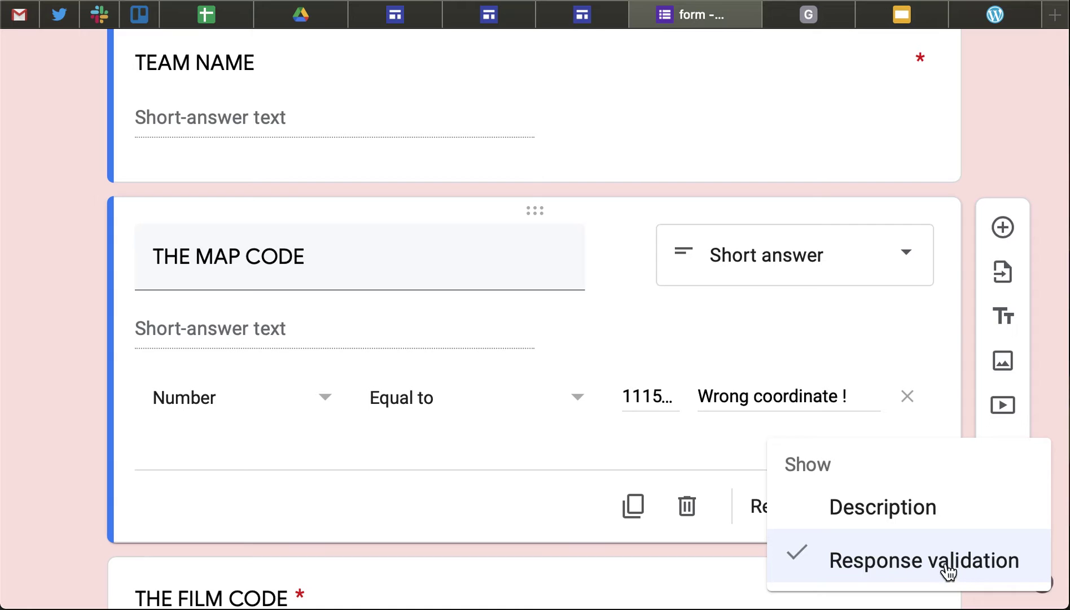
click(434, 471)
click(298, 412)
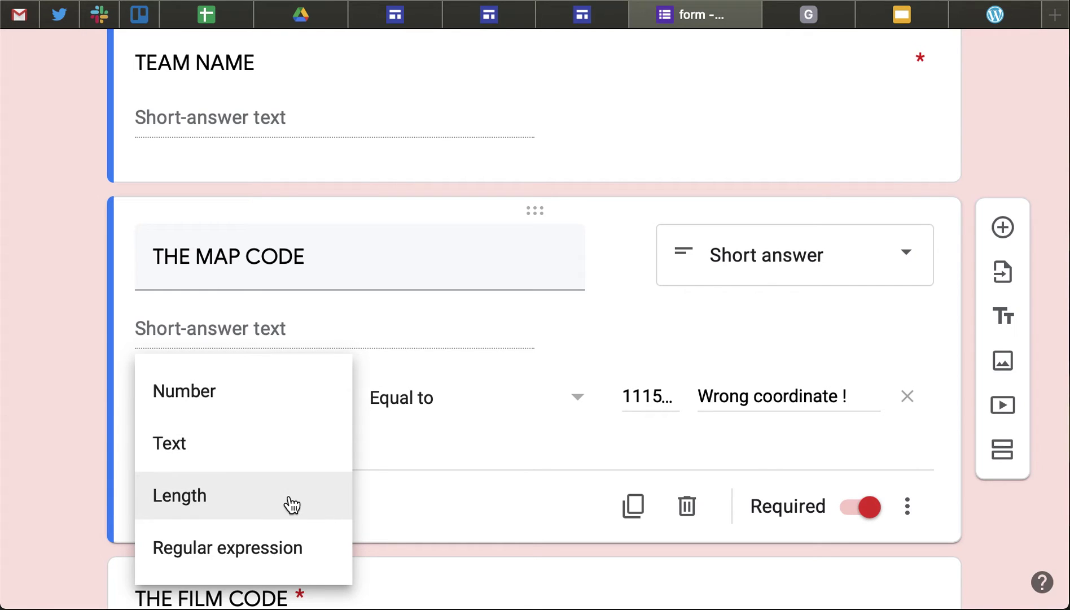
click(411, 469)
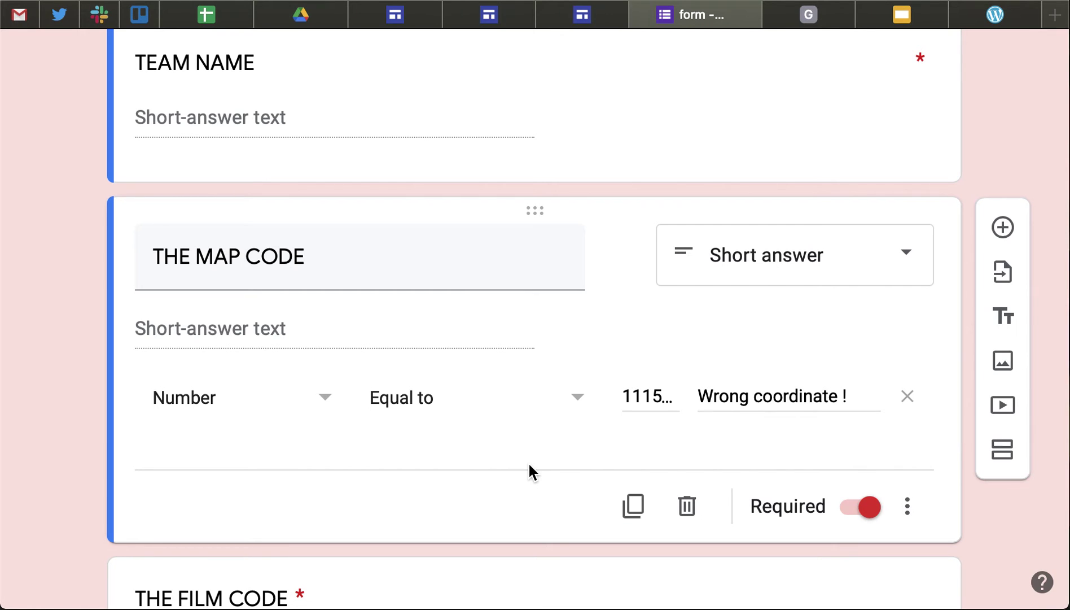
Check THE FILM CODE question's extra options, then return to the site editor.
scroll(528, 462, down, 5)
right_click(539, 398)
click(736, 337)
click(819, 368)
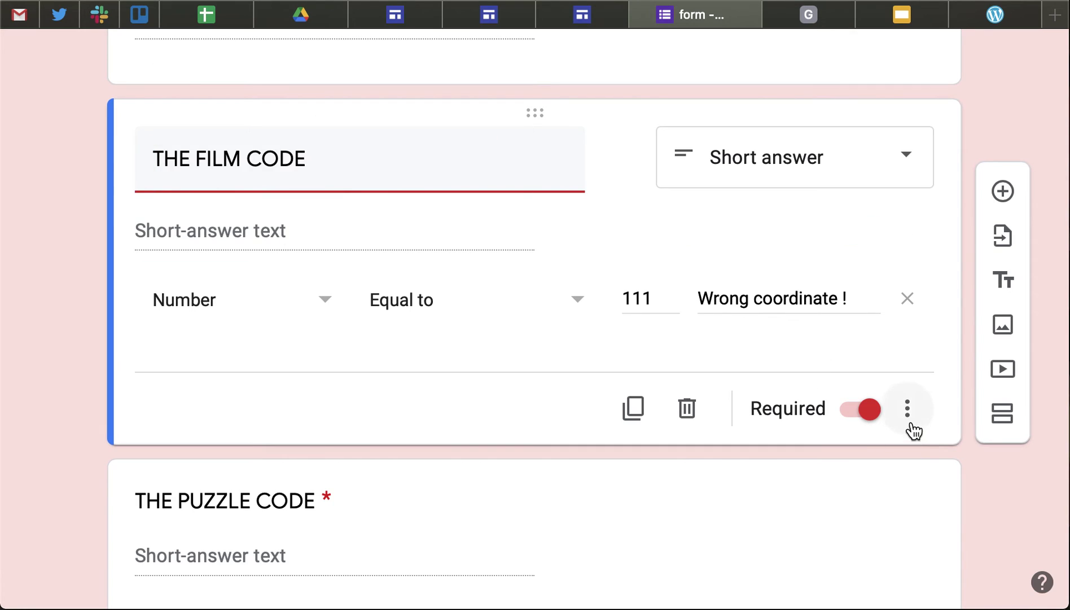
click(907, 408)
scroll(533, 400, up, 10)
click(602, 16)
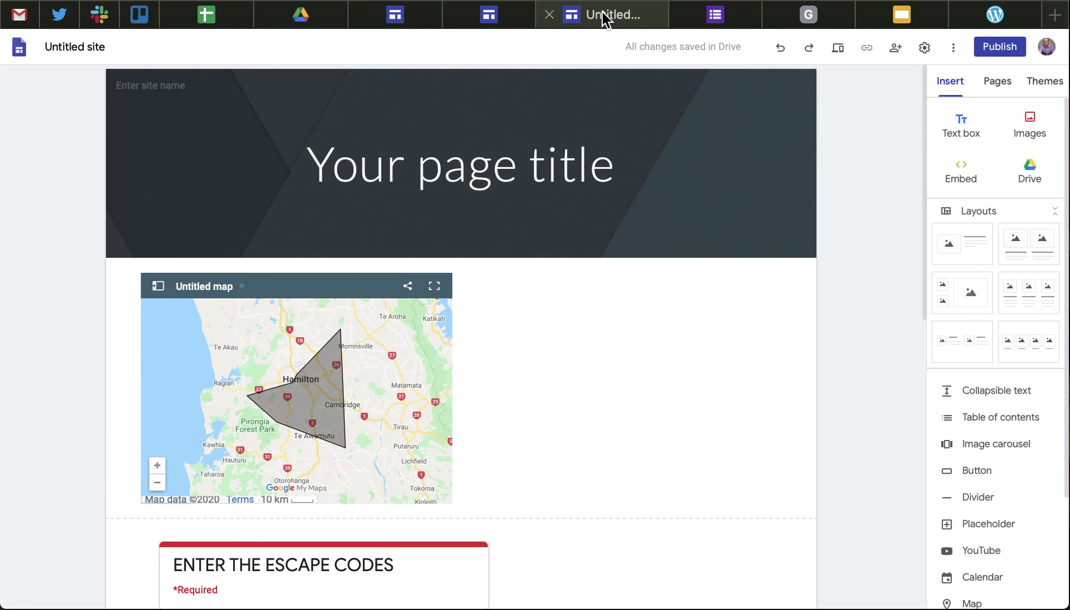
Switch to the published Digital Escape Room page, scroll its form, and reload it to the top.
click(488, 14)
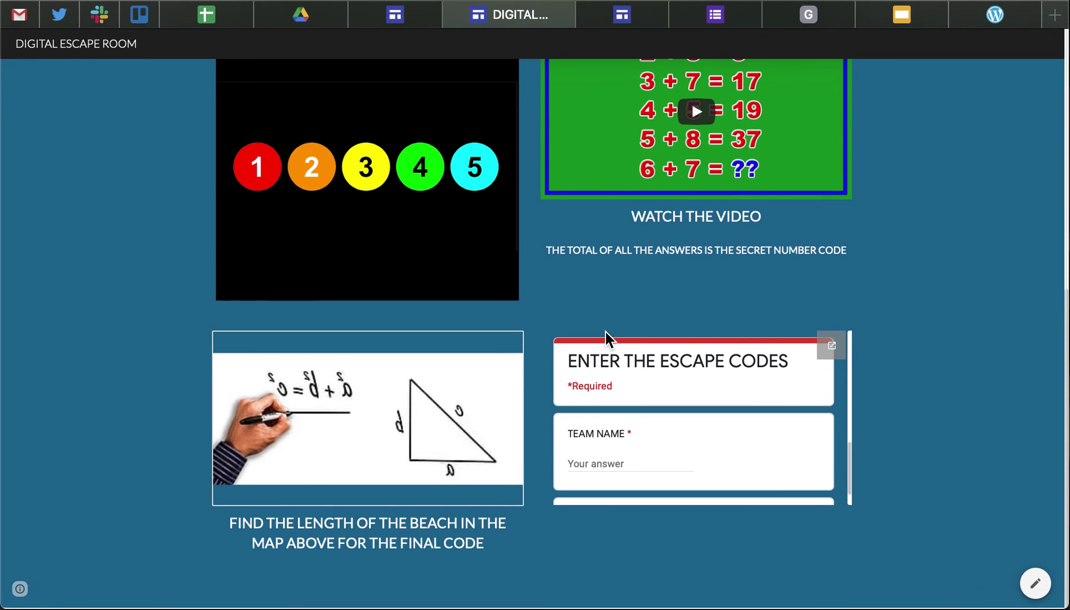
scroll(791, 407, down, 10)
key(super+r)
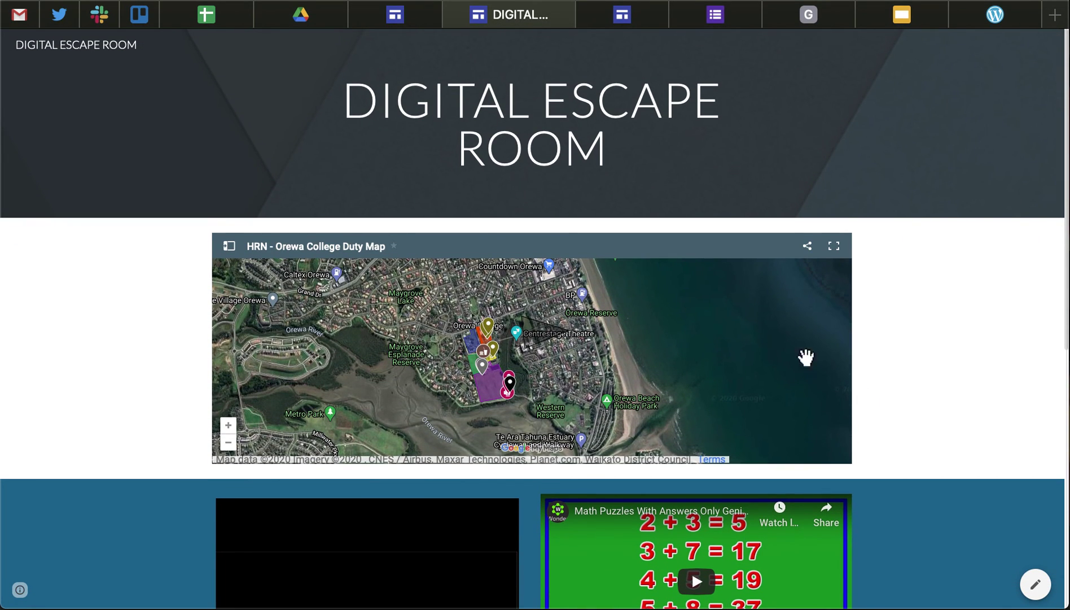
Go to My Drive and find Google Sites under New > More, then dismiss the menu.
click(310, 24)
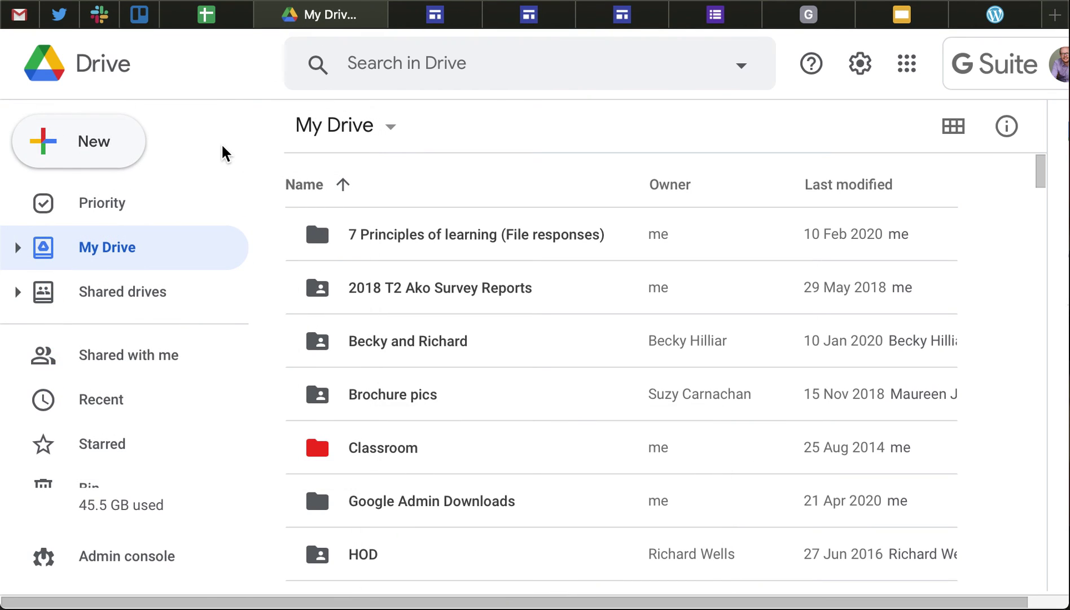
click(127, 153)
mouse_move(162, 448)
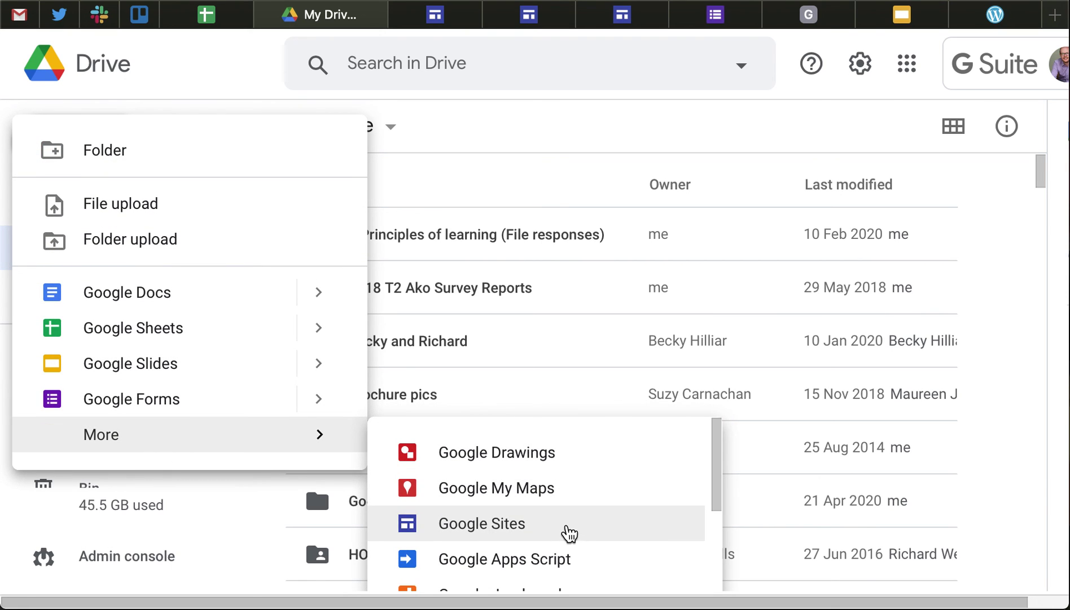
click(561, 153)
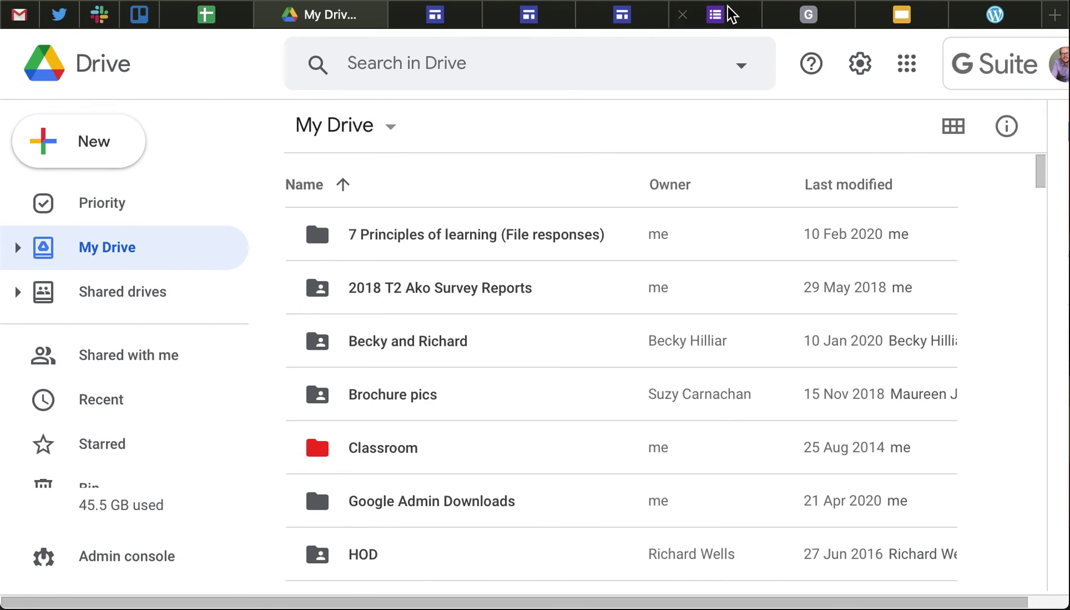
mouse_move(727, 23)
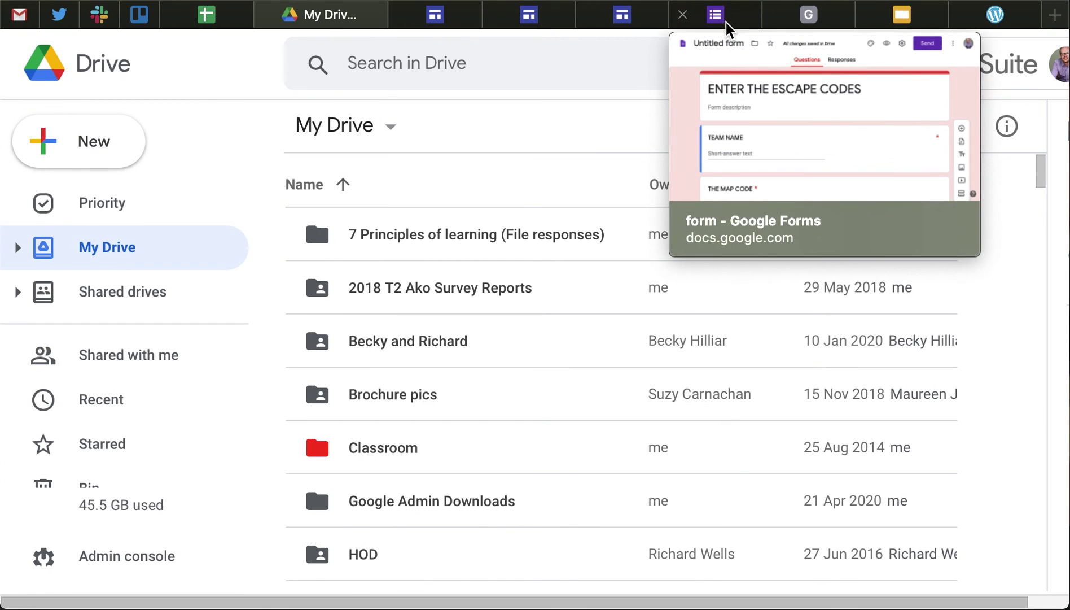